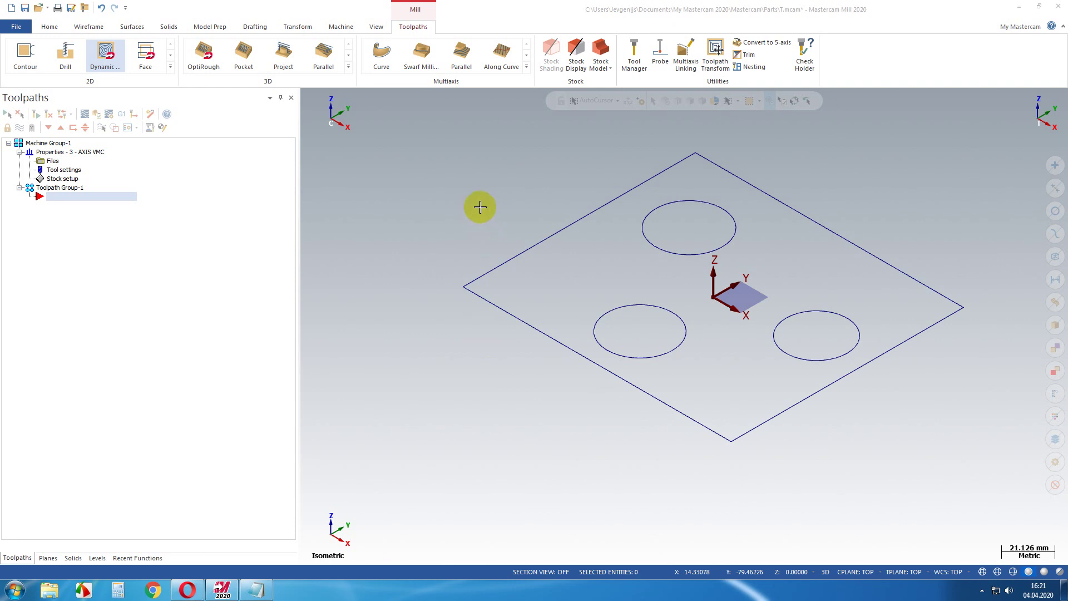
# Start a Dynamic Mill toolpath with the outer rectangle as machining region, set the strategy to From outside, and preview the chains
pyautogui.scroll(-2, 501, 254)
pyautogui.rightClick(501, 245)
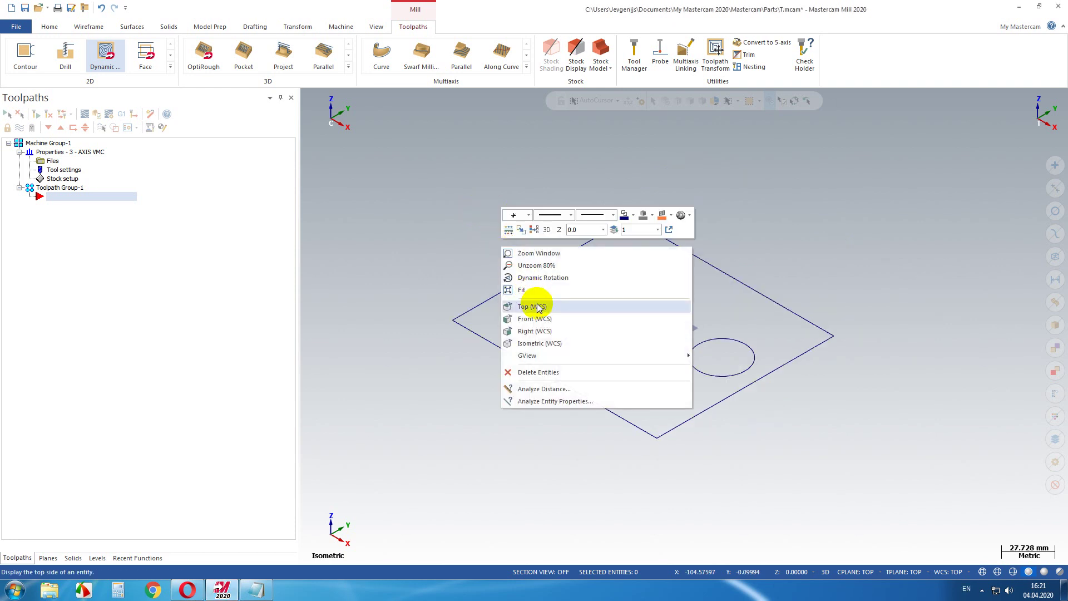
pyautogui.click(536, 306)
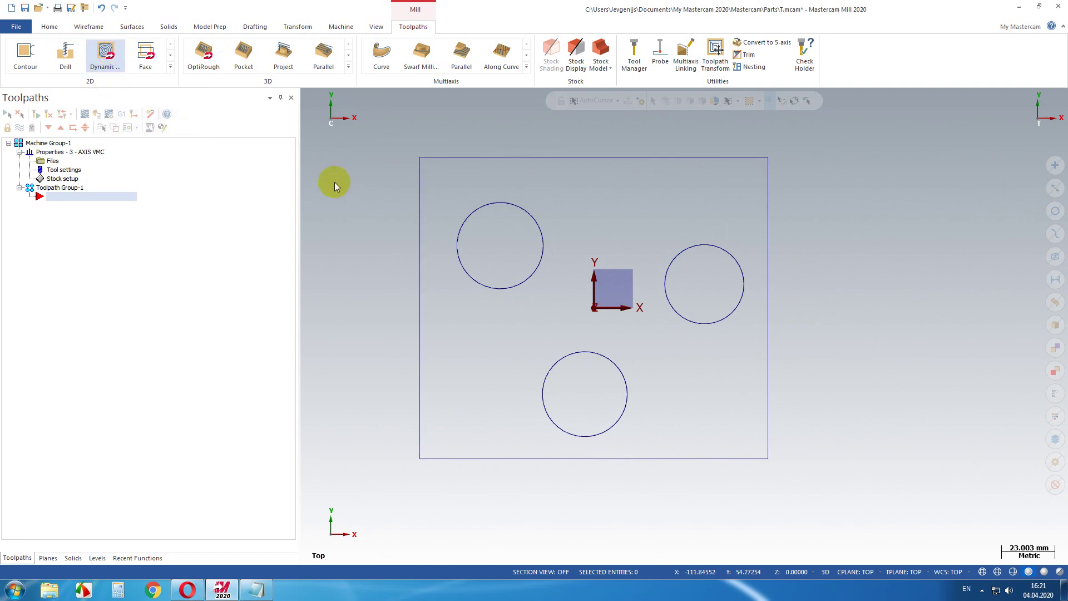
pyautogui.click(105, 52)
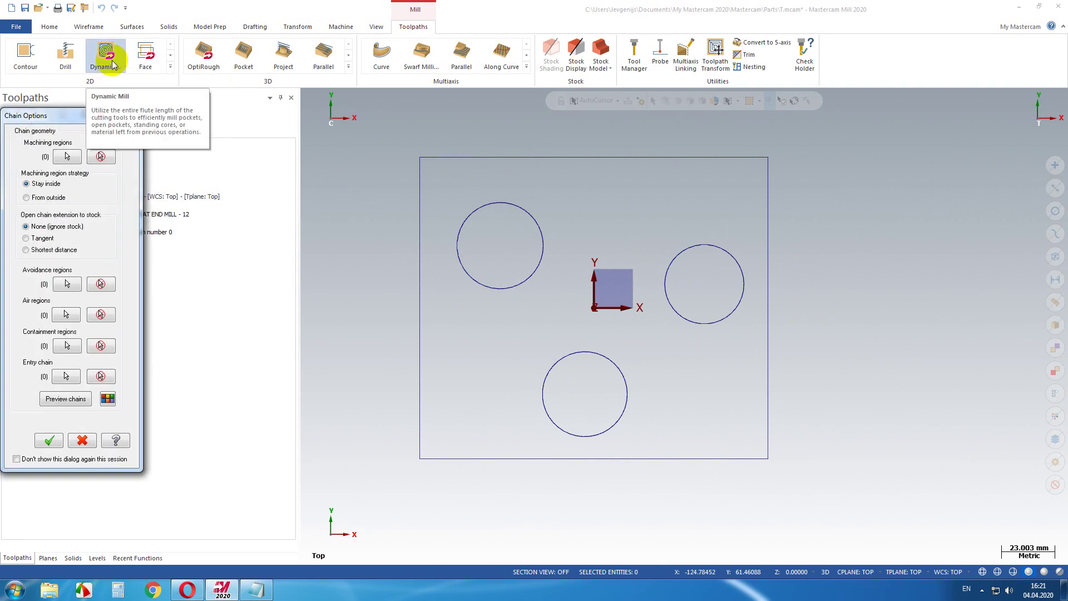
pyautogui.moveTo(74, 116); pyautogui.dragTo(131, 89)
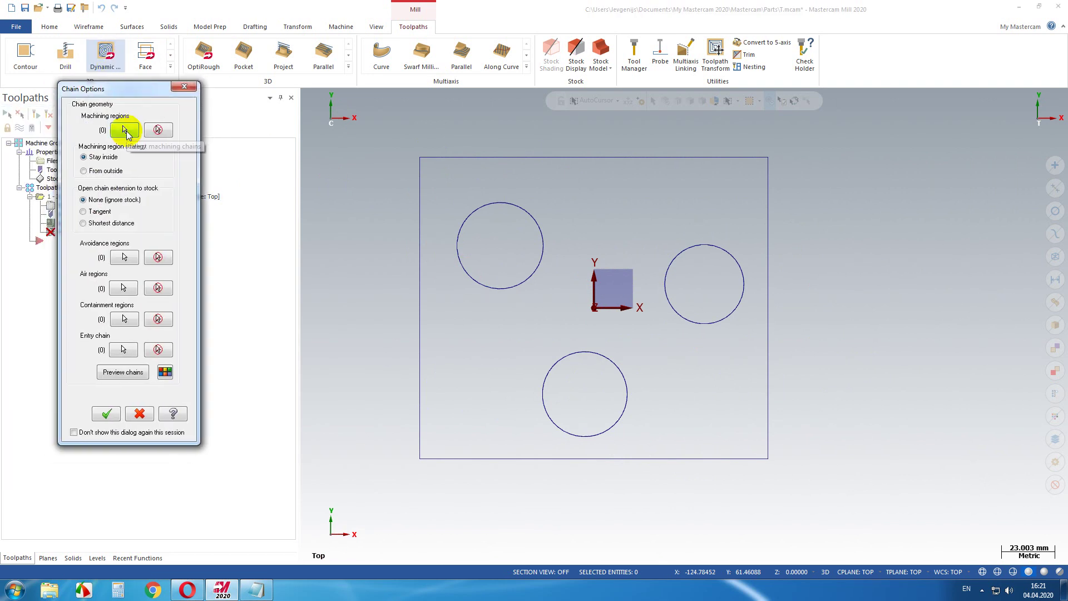
pyautogui.click(122, 130)
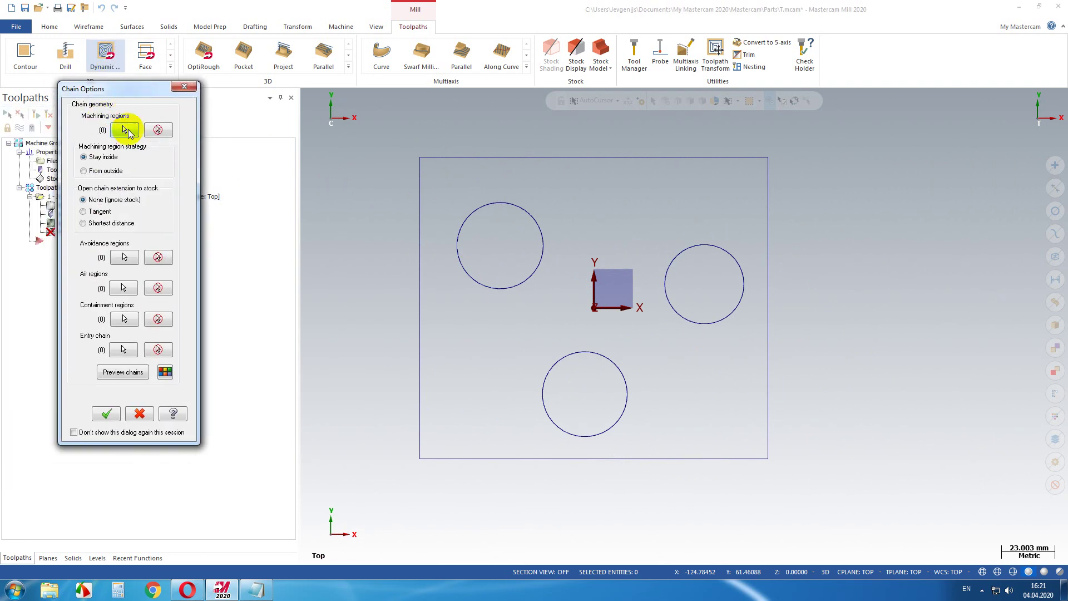
pyautogui.click(519, 156)
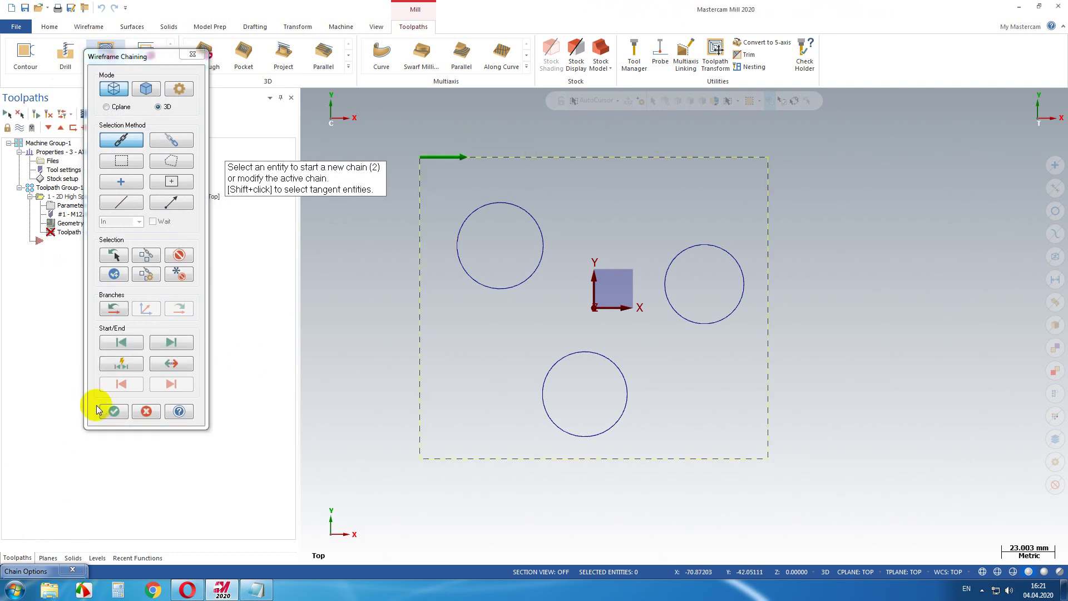
pyautogui.click(113, 411)
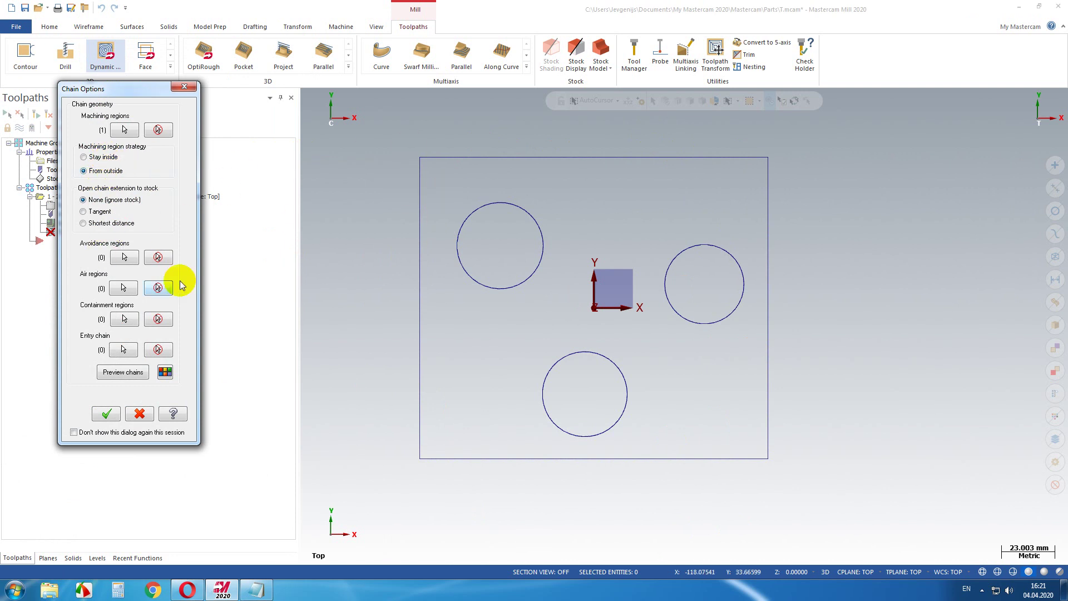
pyautogui.click(109, 372)
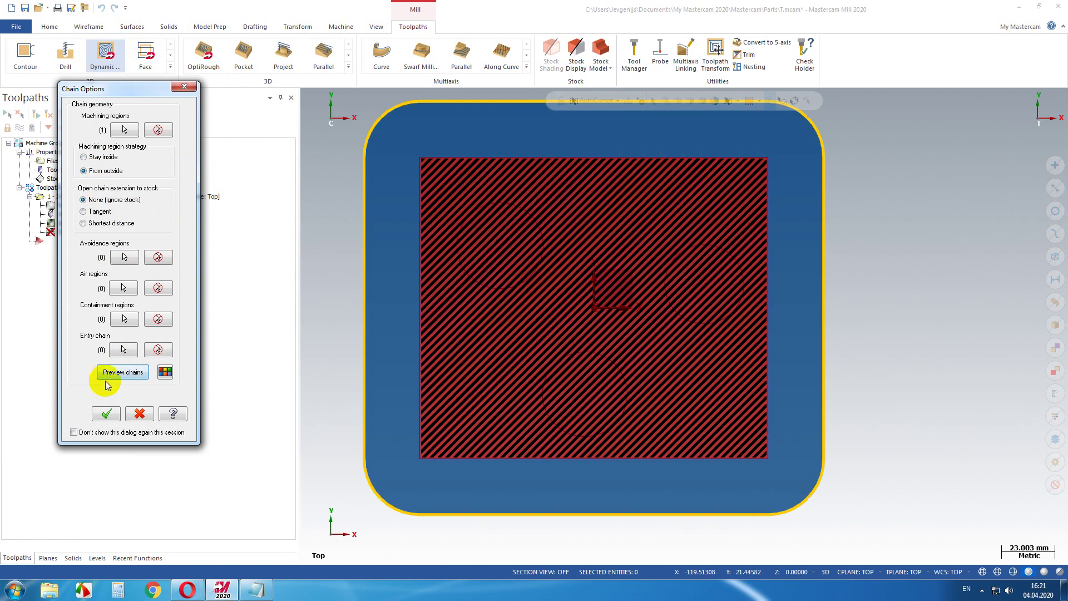
pyautogui.click(109, 371)
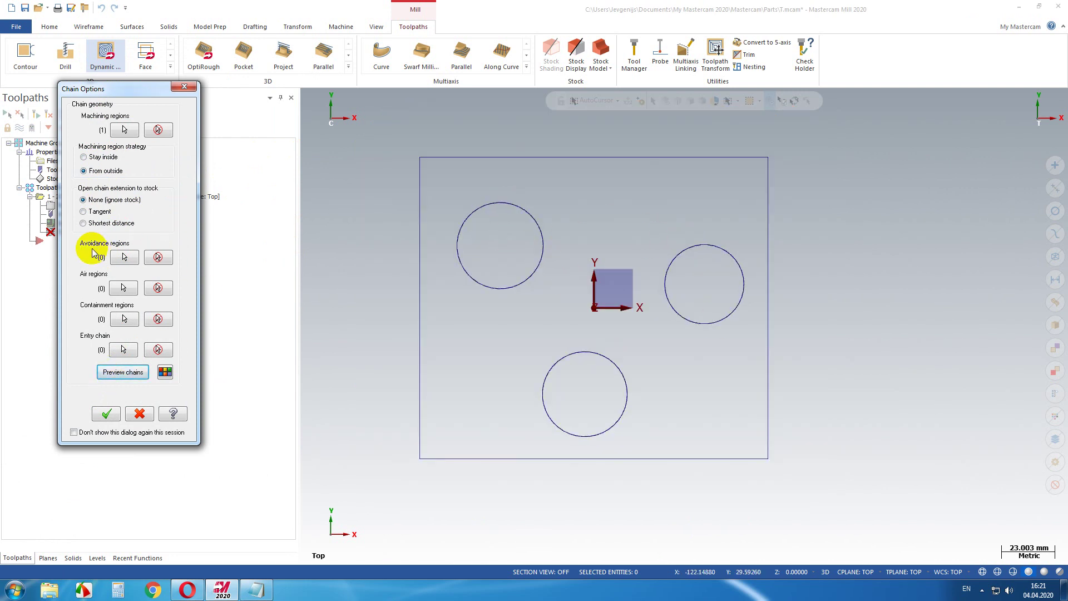
# Add the three circles as avoidance regions, preview the chains, and accept the chain geometry
pyautogui.click(124, 256)
pyautogui.click(536, 219)
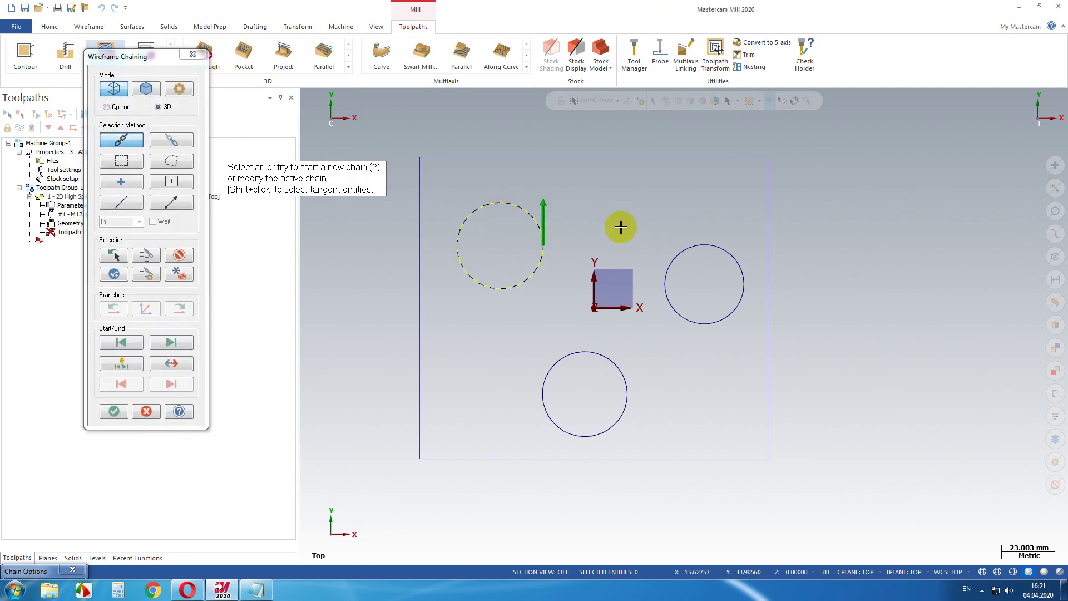
pyautogui.click(684, 250)
pyautogui.click(560, 358)
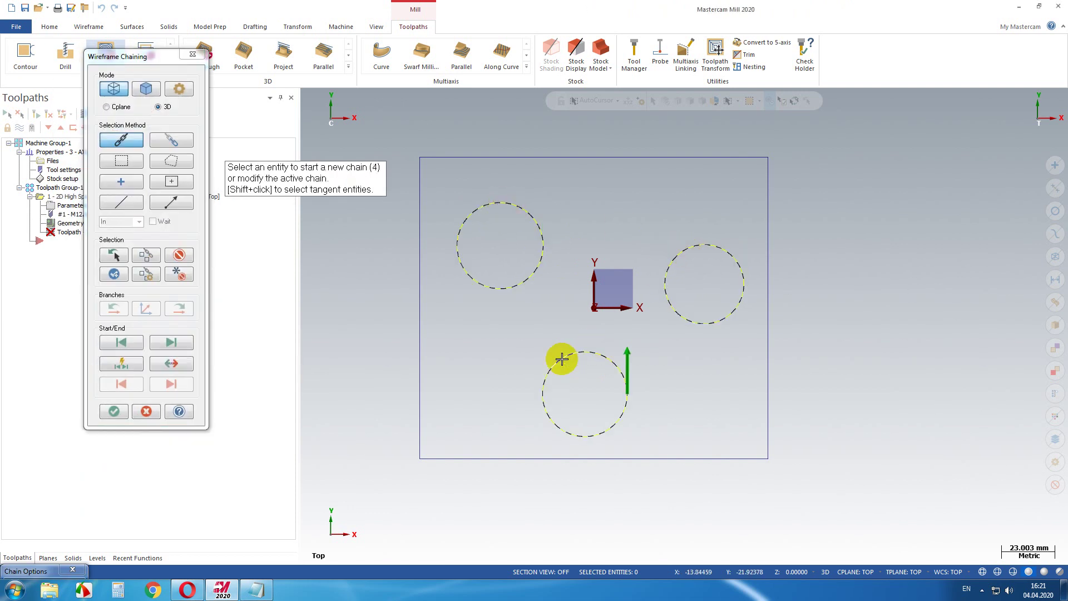
pyautogui.click(113, 411)
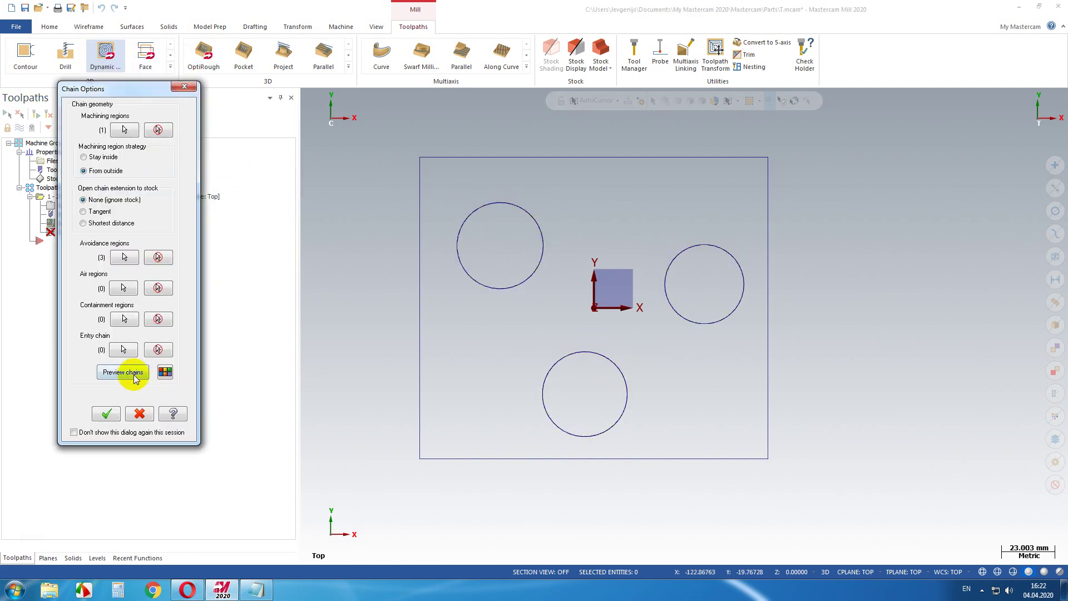
pyautogui.click(123, 372)
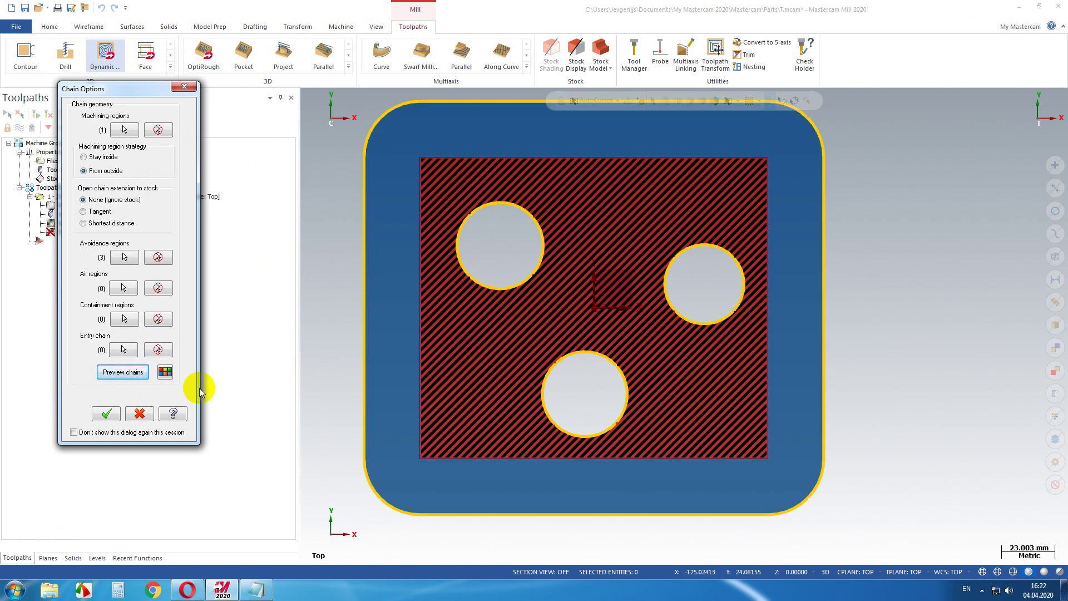
pyautogui.click(112, 420)
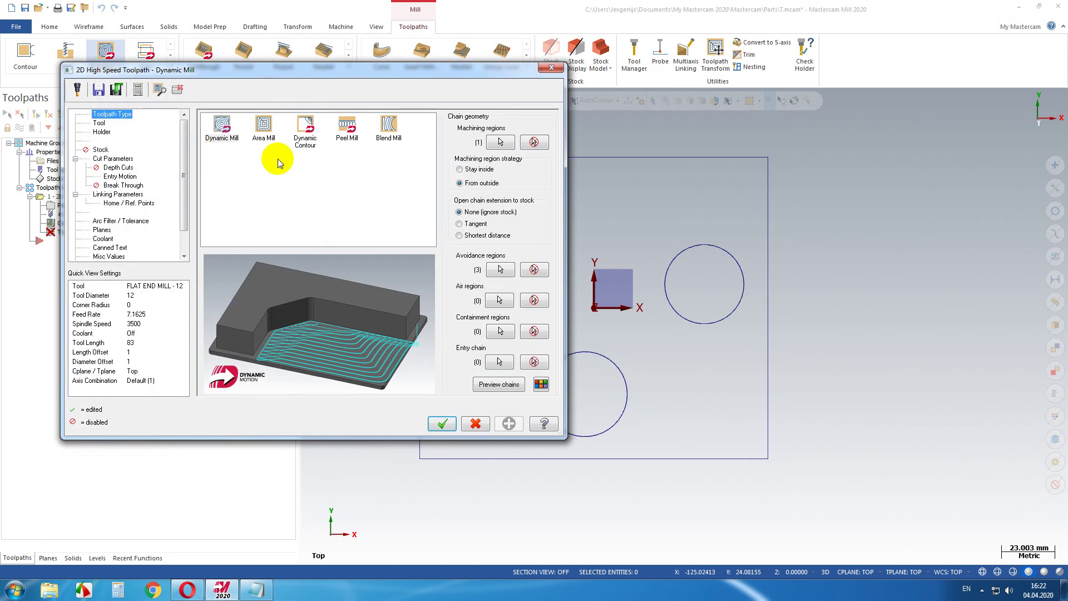
# Select the FLAT END MILL - 12 tool for the operation and preview the toolpath in a tilted view
pyautogui.click(99, 124)
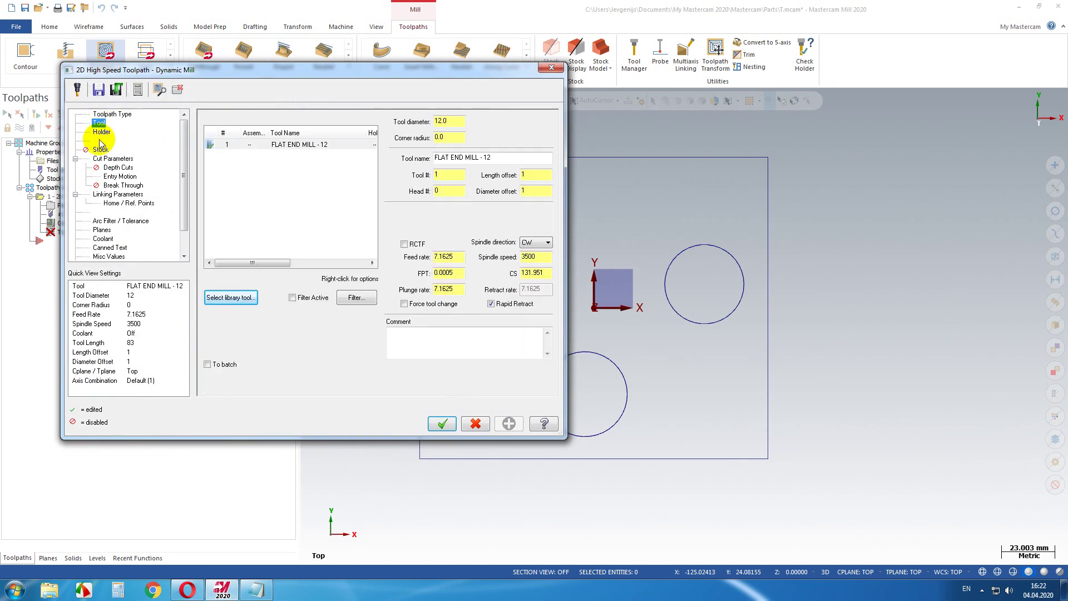
pyautogui.click(307, 144)
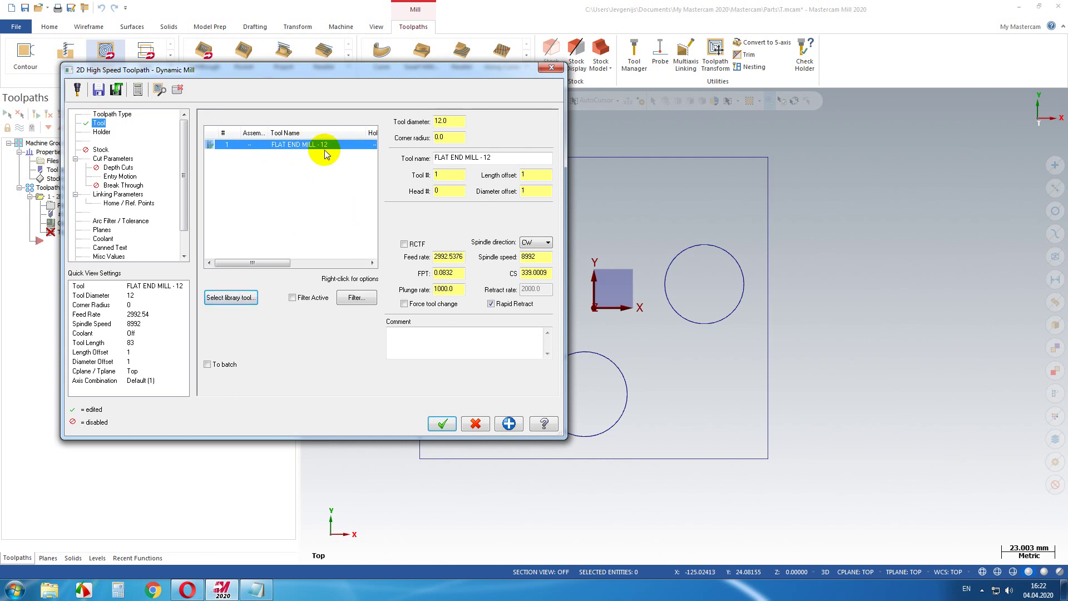
pyautogui.click(160, 90)
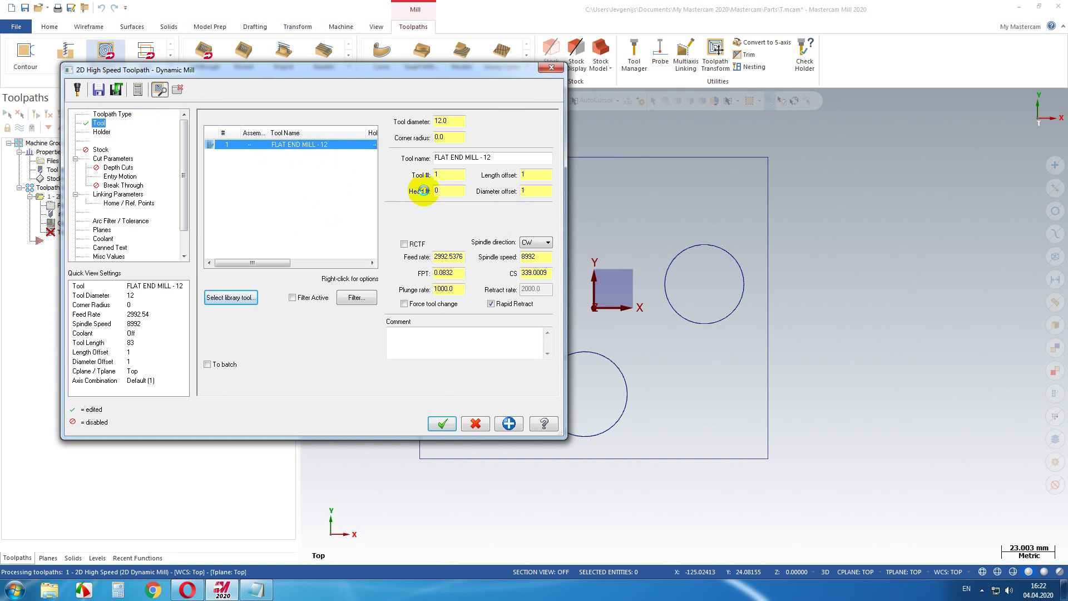
pyautogui.click(178, 91)
pyautogui.scroll(-2, 591, 281)
pyautogui.scroll(4, 600, 272)
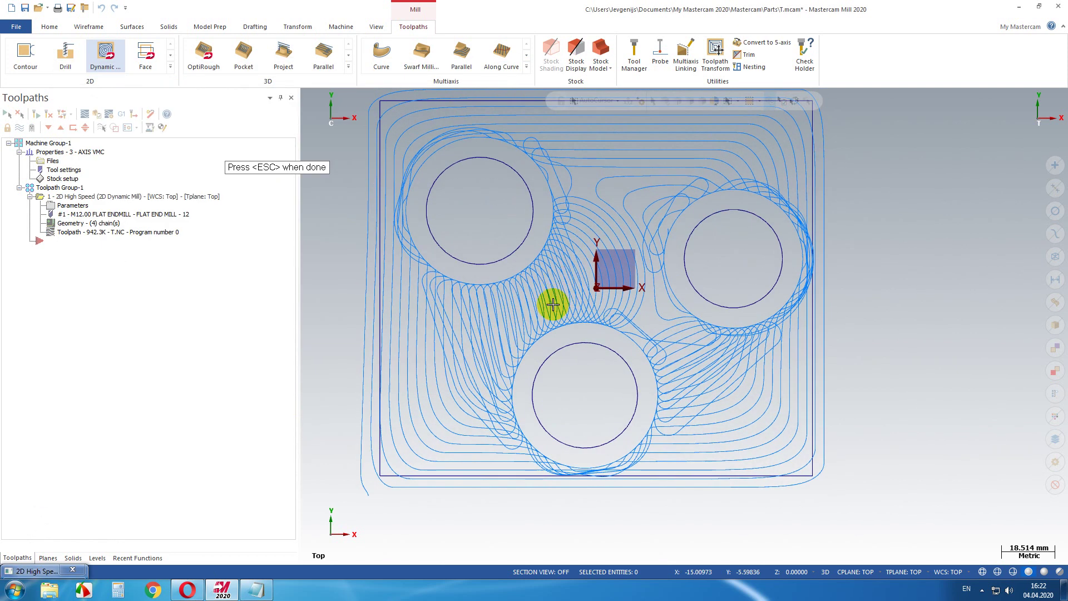
pyautogui.moveTo(552, 304); pyautogui.dragTo(519, 264, button='middle')
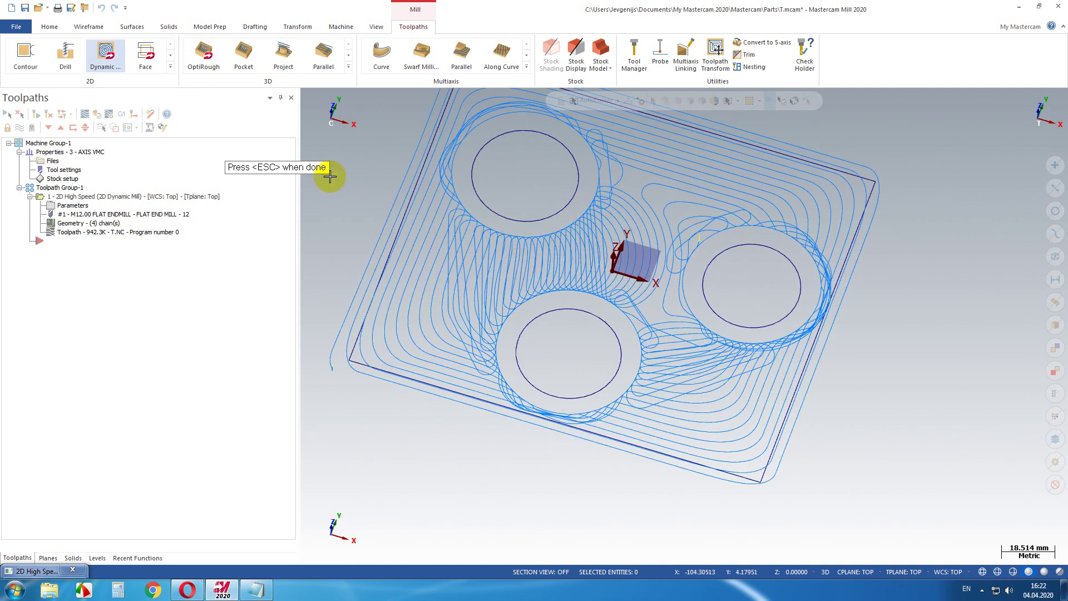
pyautogui.press('Escape')
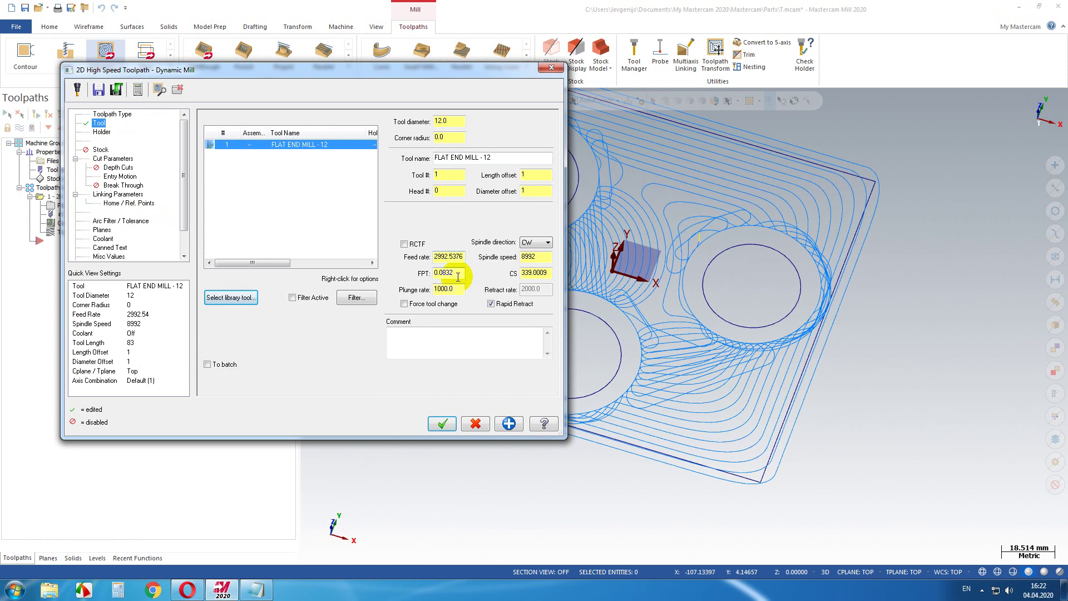
# Set the feed per tooth to 0.05 and the cutting speed to 200, and review the end mill's geometry and properties
pyautogui.click(458, 273)
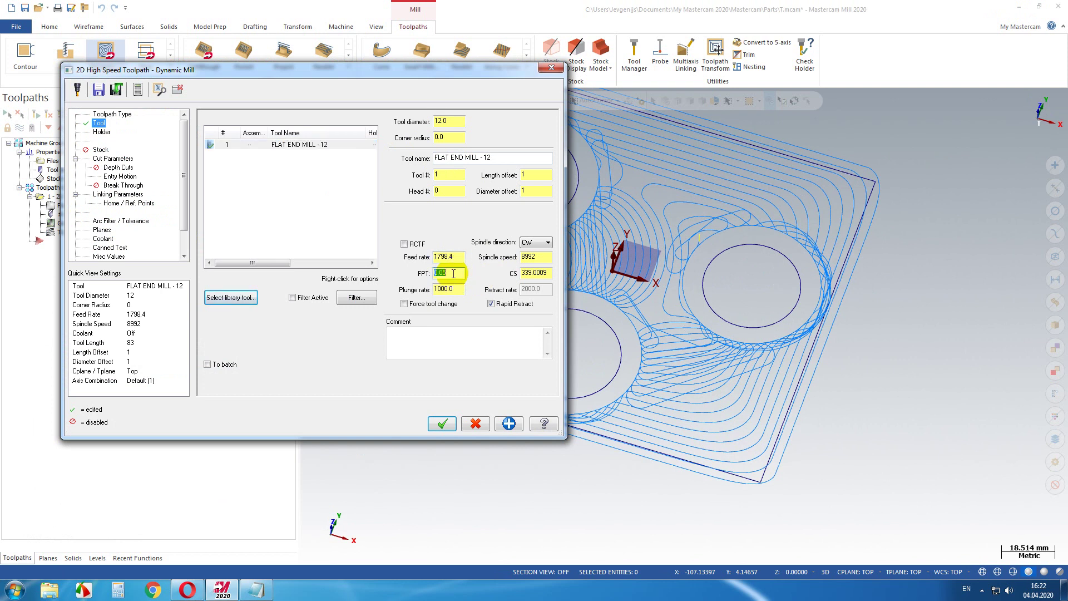
pyautogui.click(531, 273)
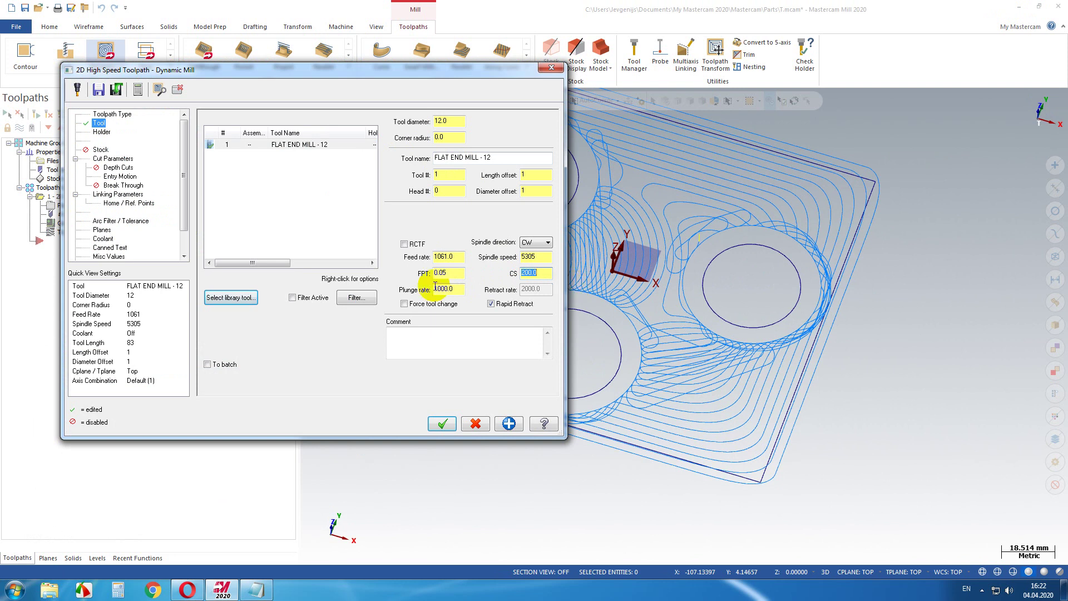
pyautogui.doubleClick(298, 146)
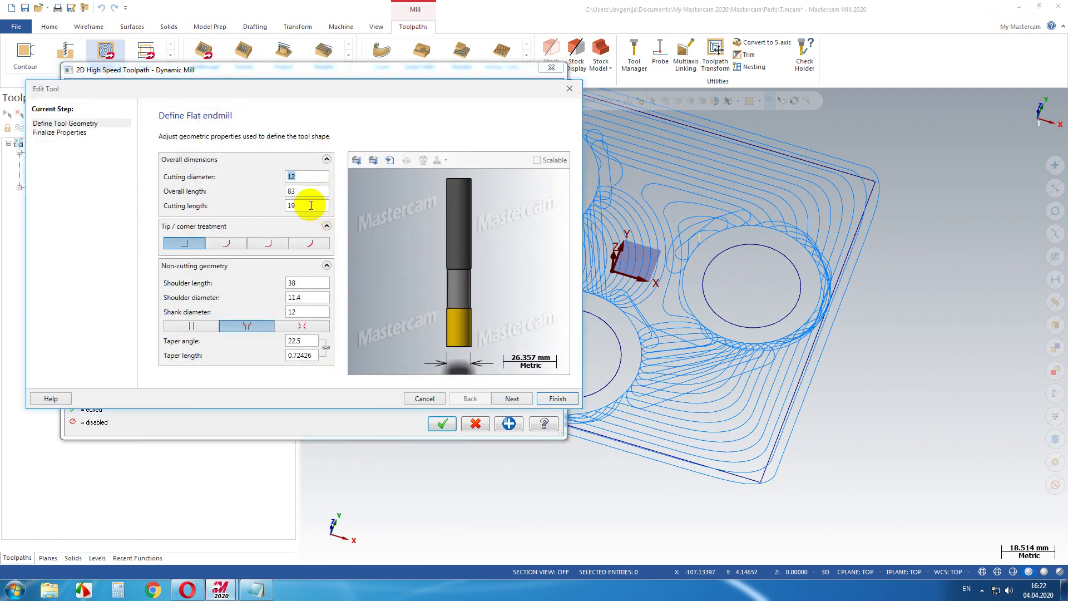
pyautogui.click(310, 205)
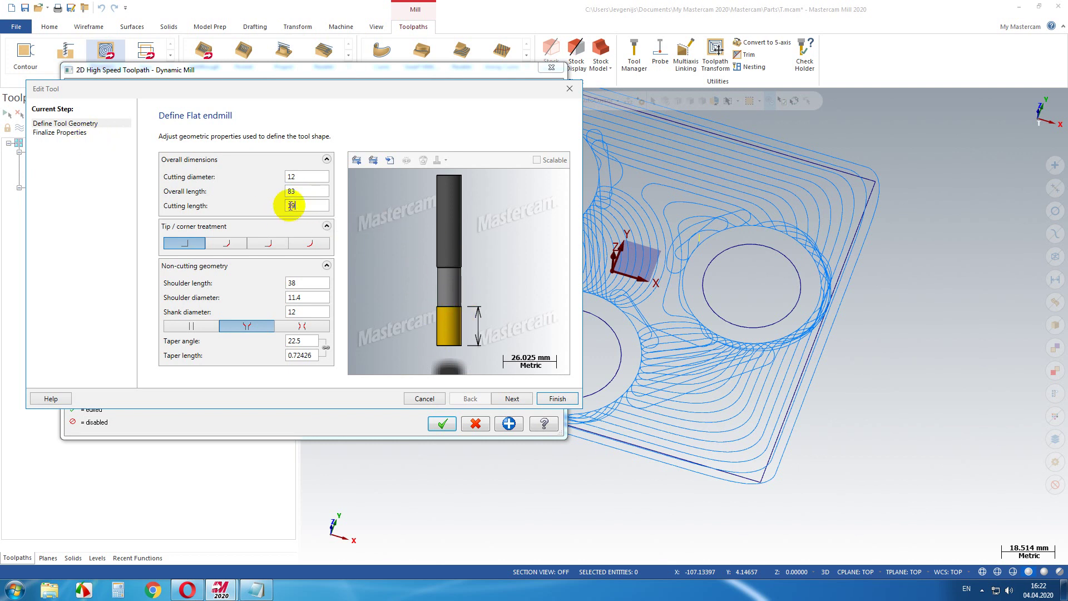
pyautogui.click(72, 131)
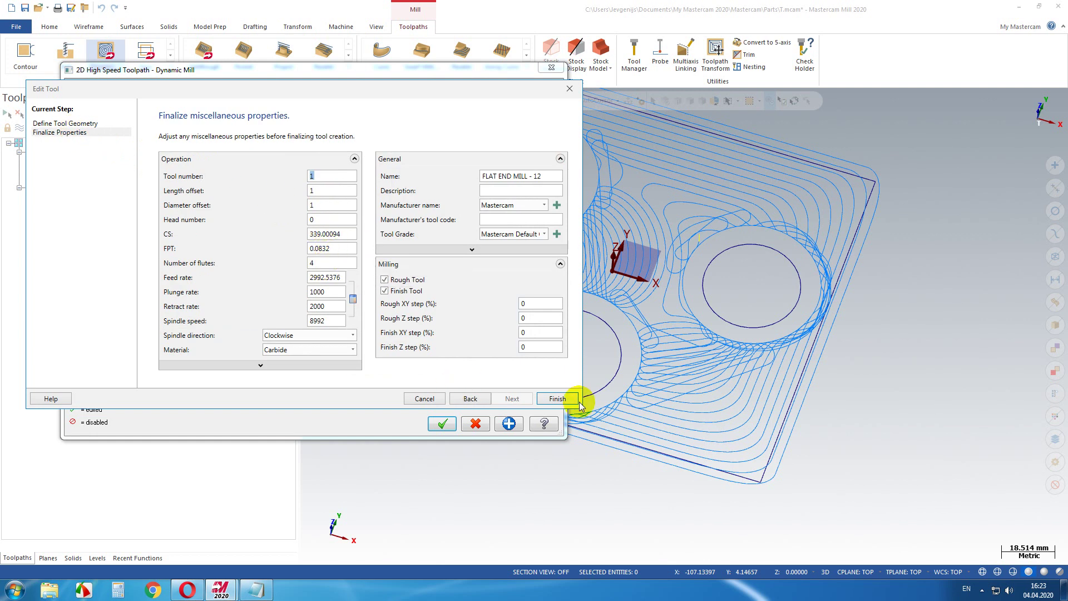
pyautogui.click(558, 399)
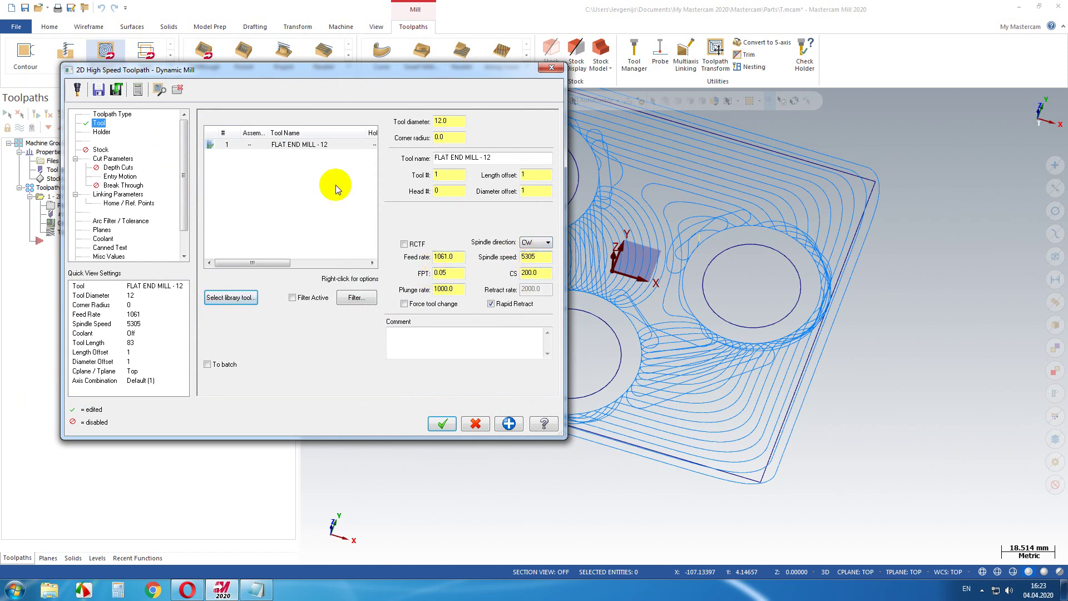
# Set the cut stepover to 15% and the linking depth to -10 as an absolute value
pyautogui.click(111, 159)
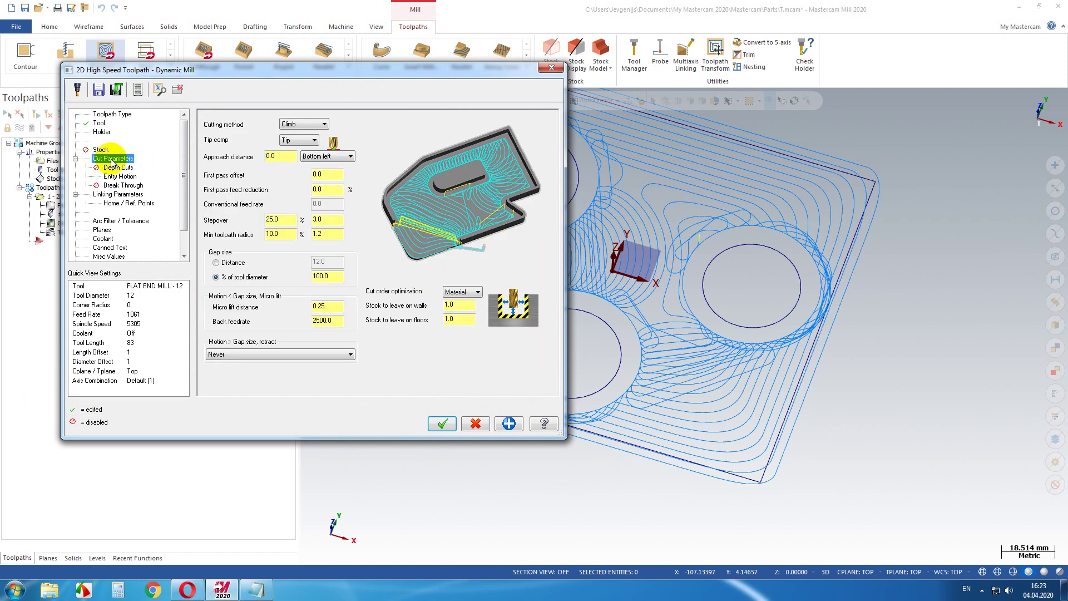
pyautogui.doubleClick(290, 220)
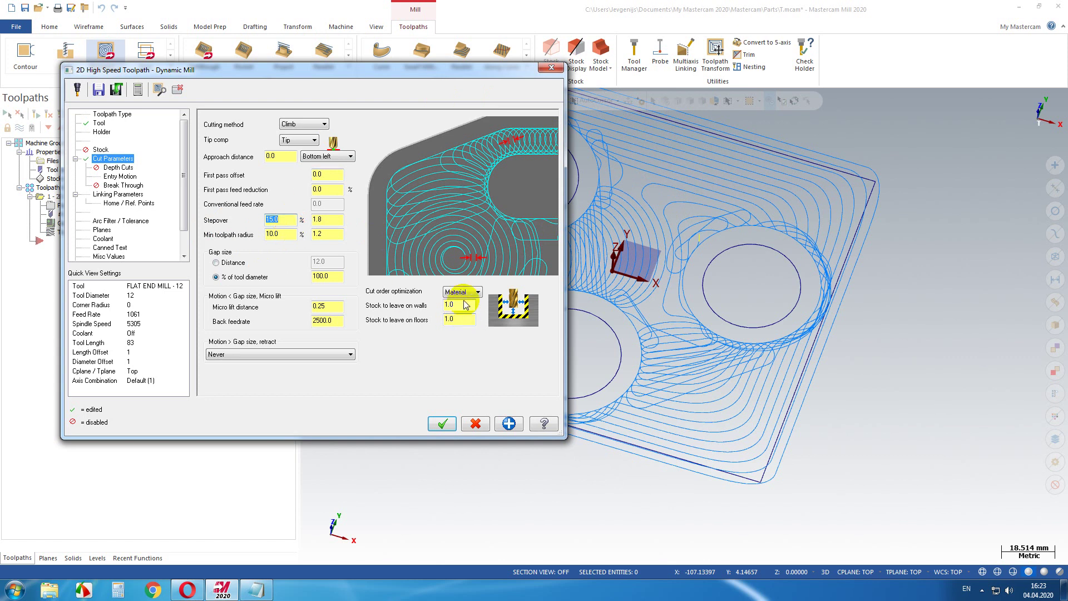
pyautogui.click(119, 194)
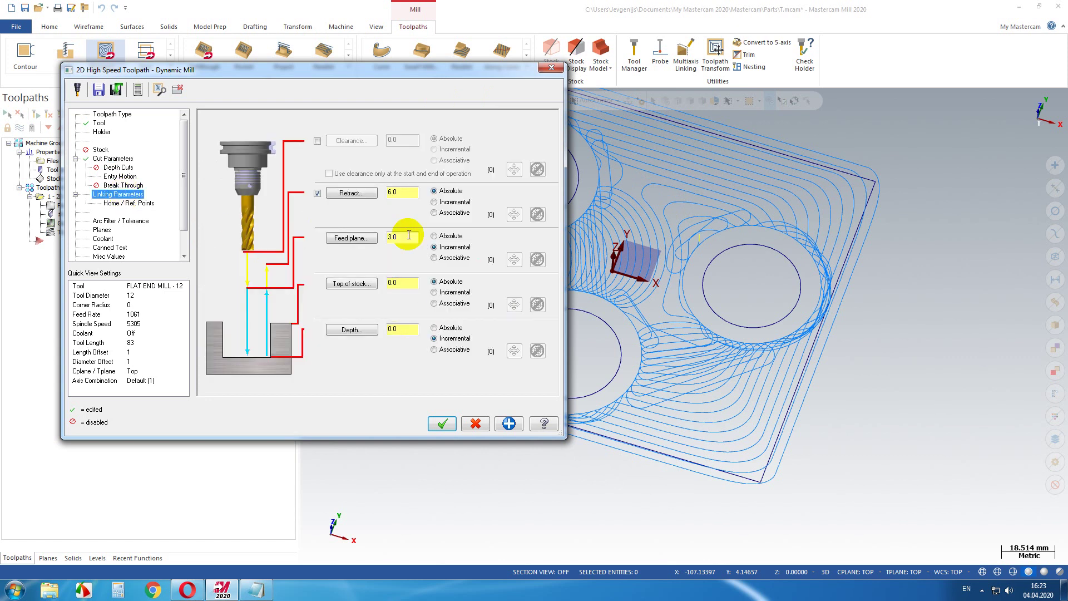
pyautogui.click(408, 332)
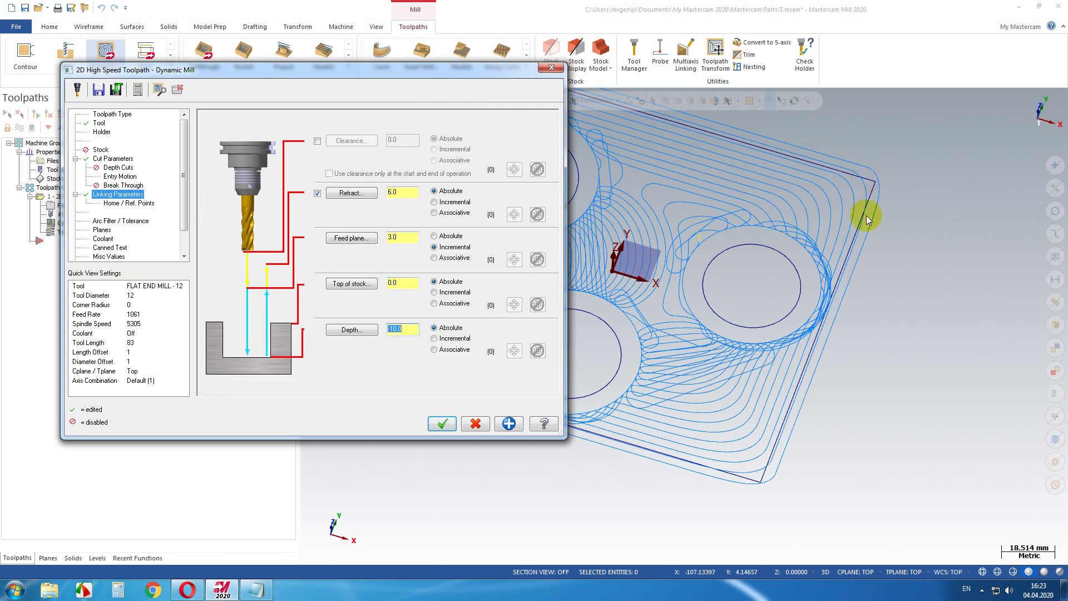
# Enable line/arc filtering, set flood coolant to On with timing After, and accept the toolpath parameters
pyautogui.click(114, 221)
pyautogui.click(210, 226)
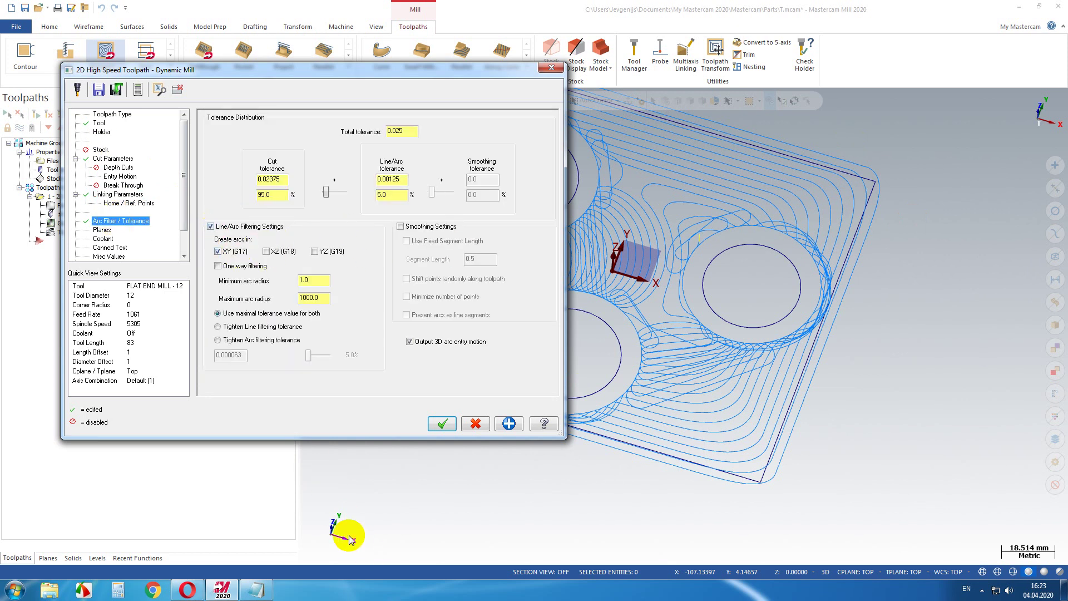
pyautogui.click(103, 230)
pyautogui.click(103, 238)
pyautogui.click(388, 177)
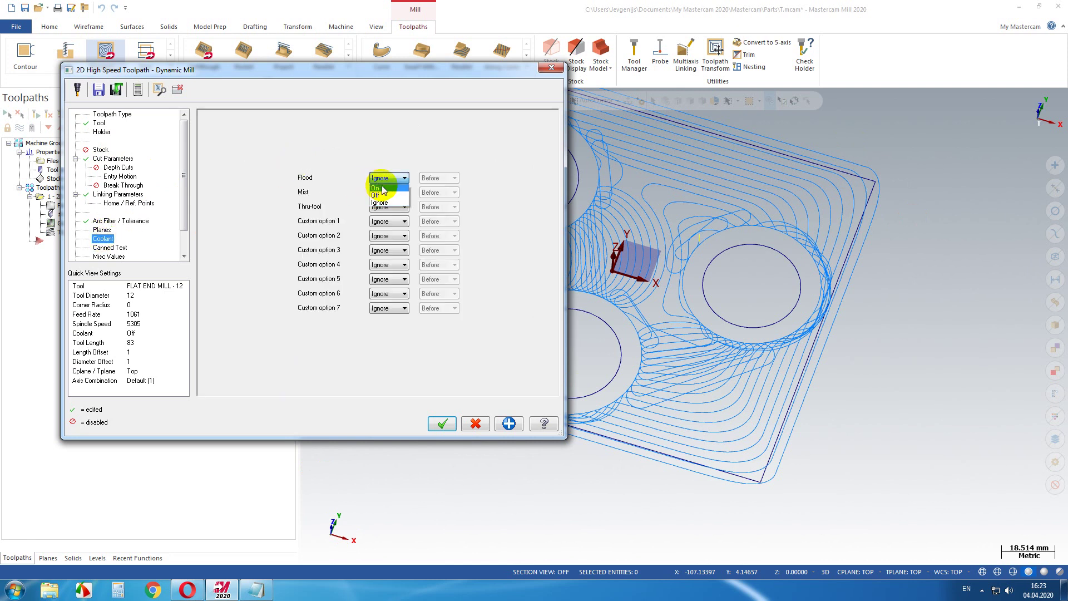
pyautogui.click(382, 192)
pyautogui.click(439, 178)
pyautogui.click(437, 202)
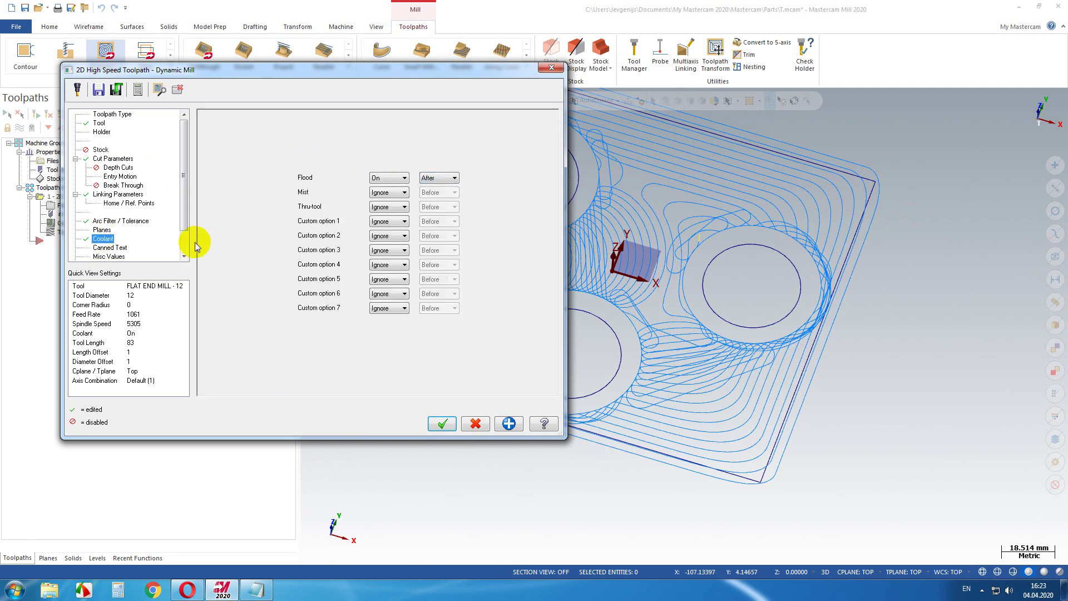
pyautogui.click(184, 256)
pyautogui.click(125, 248)
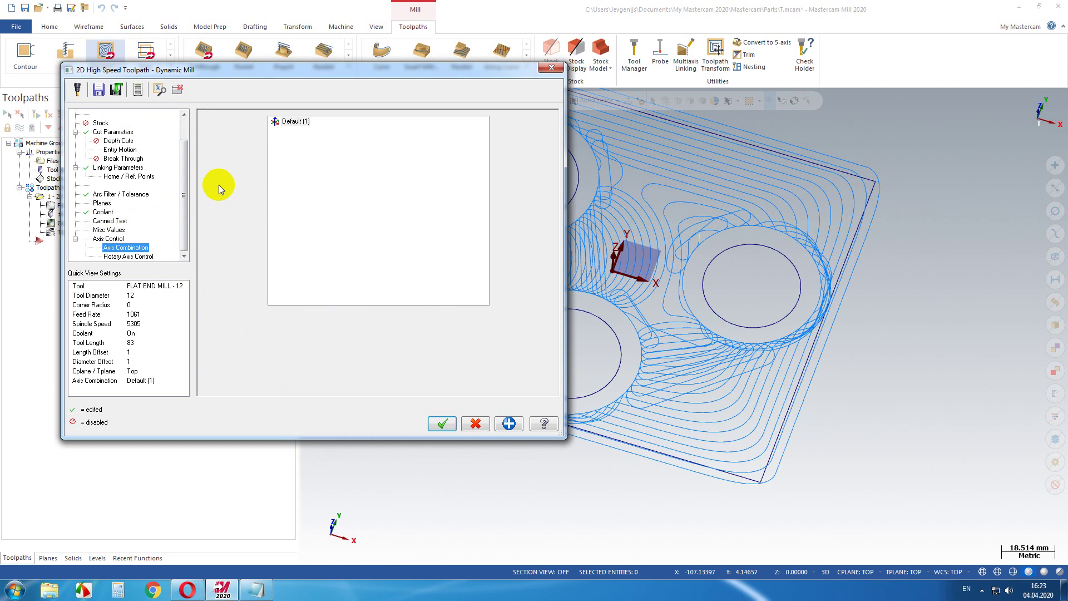
pyautogui.click(442, 424)
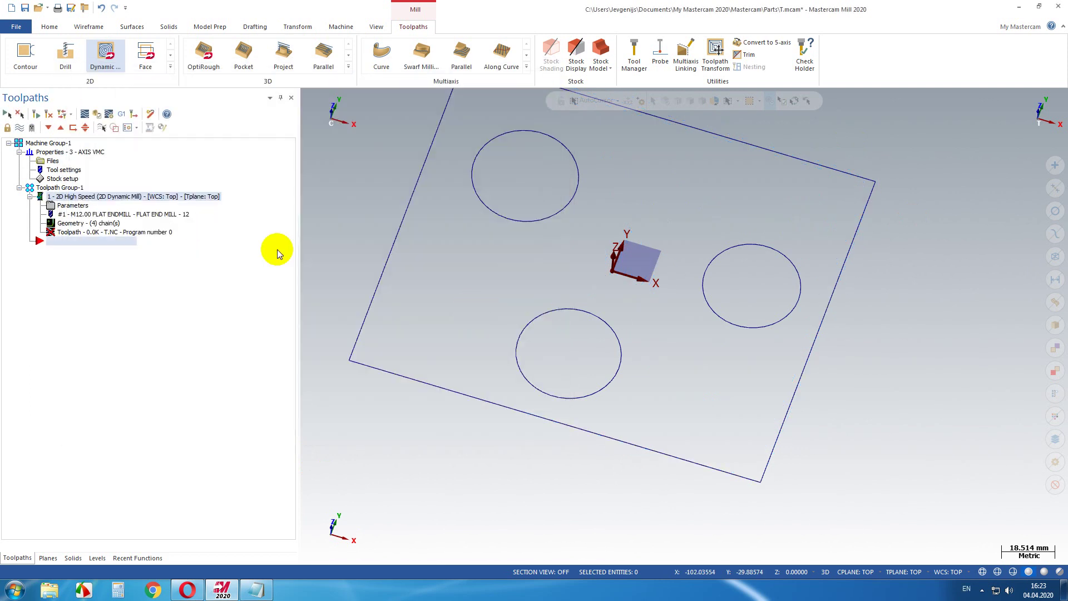
# Regenerate the Dynamic Mill operation in Toolpath Group-1 and display its toolpath in the isometric view
pyautogui.click(36, 114)
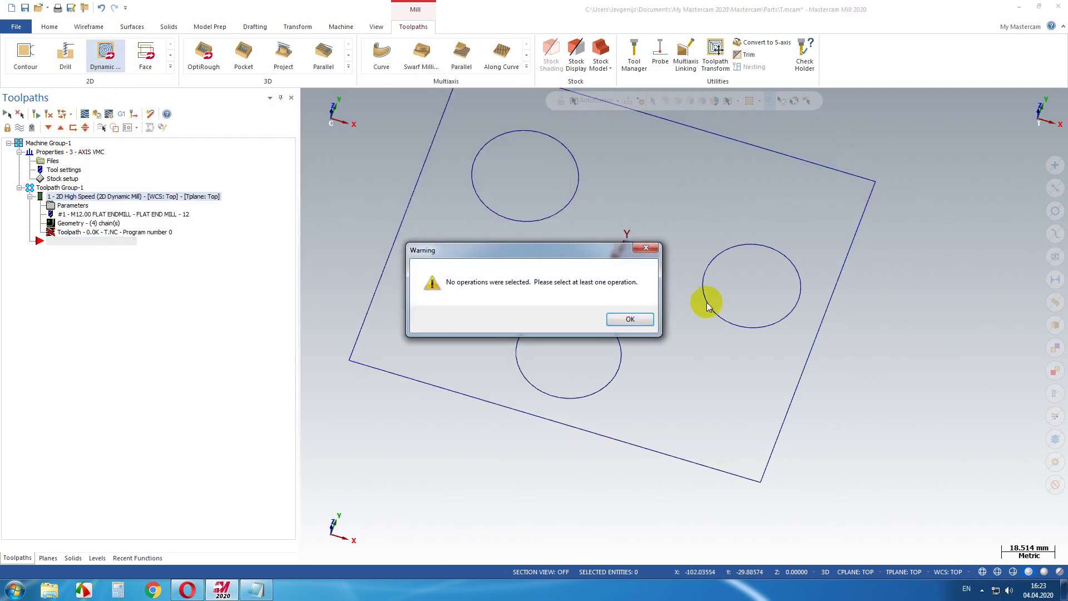
pyautogui.click(626, 315)
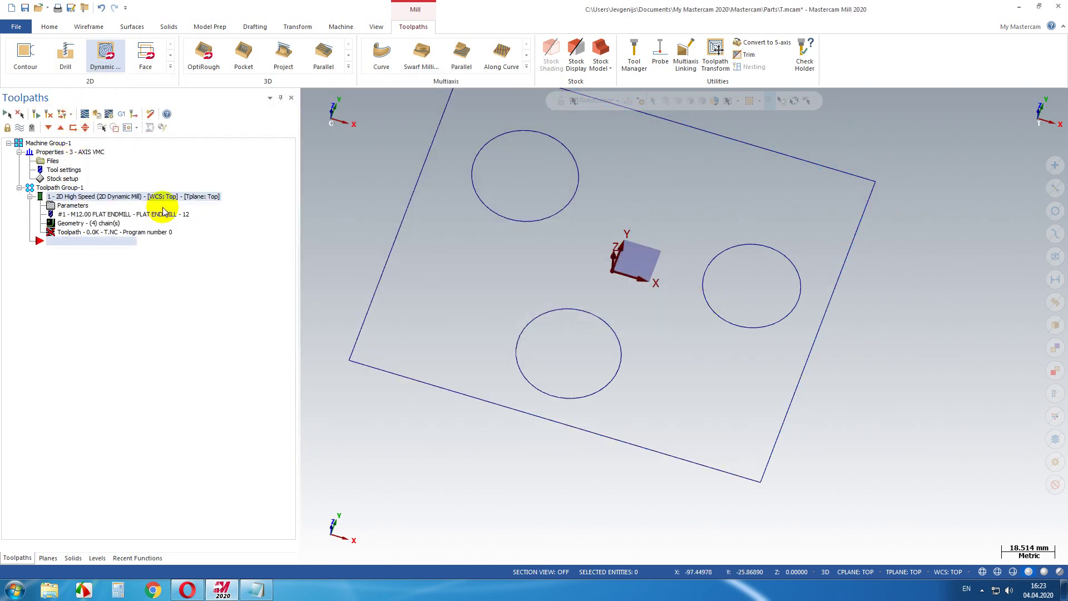
pyautogui.click(50, 189)
pyautogui.scroll(-1, 489, 233)
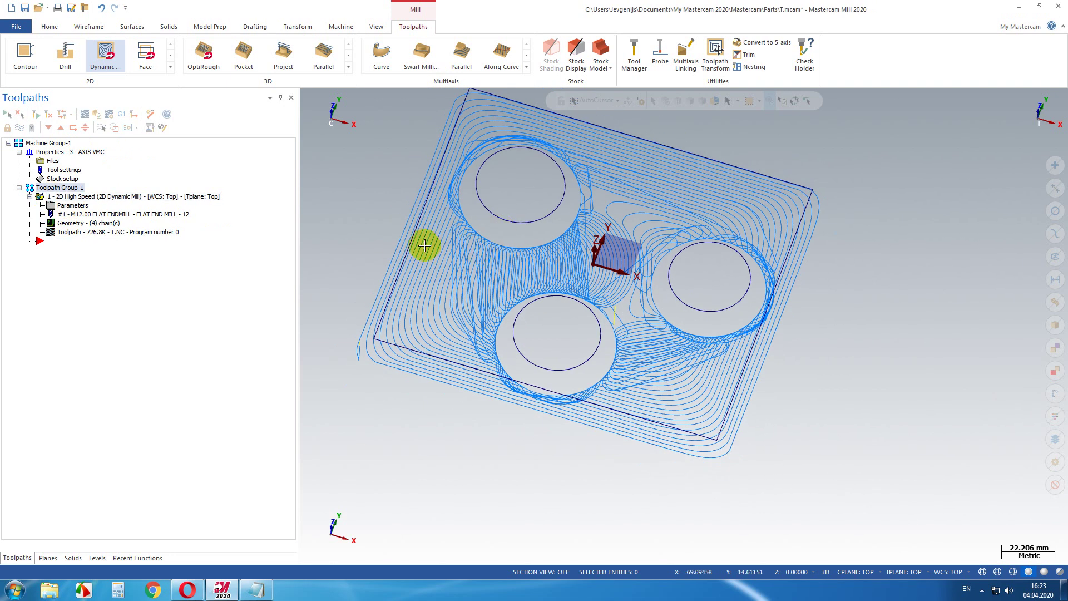
pyautogui.rightClick(386, 202)
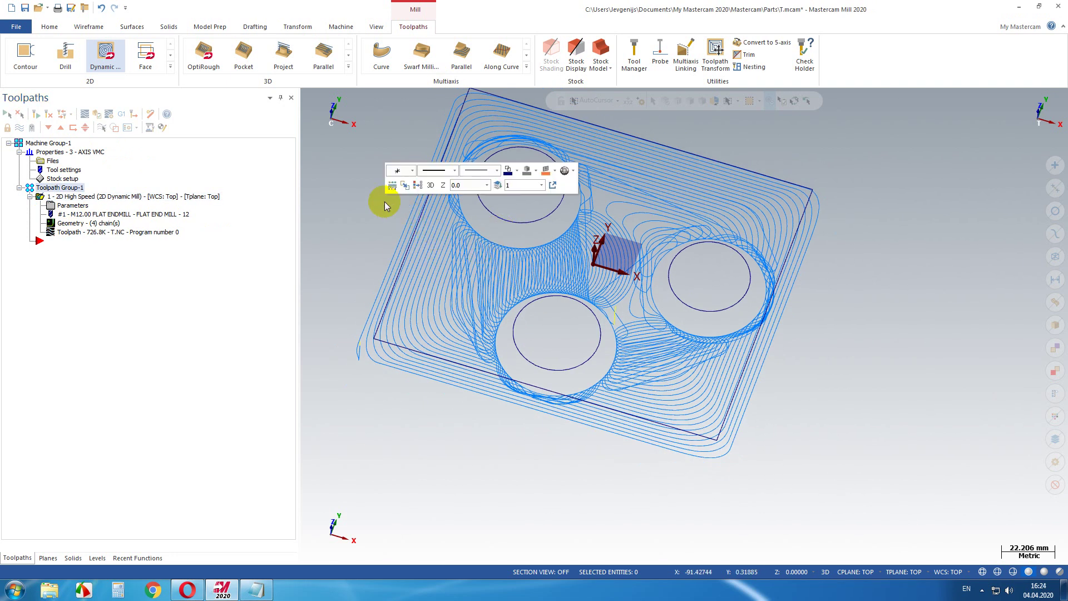
pyautogui.click(497, 274)
pyautogui.scroll(2, 615, 255)
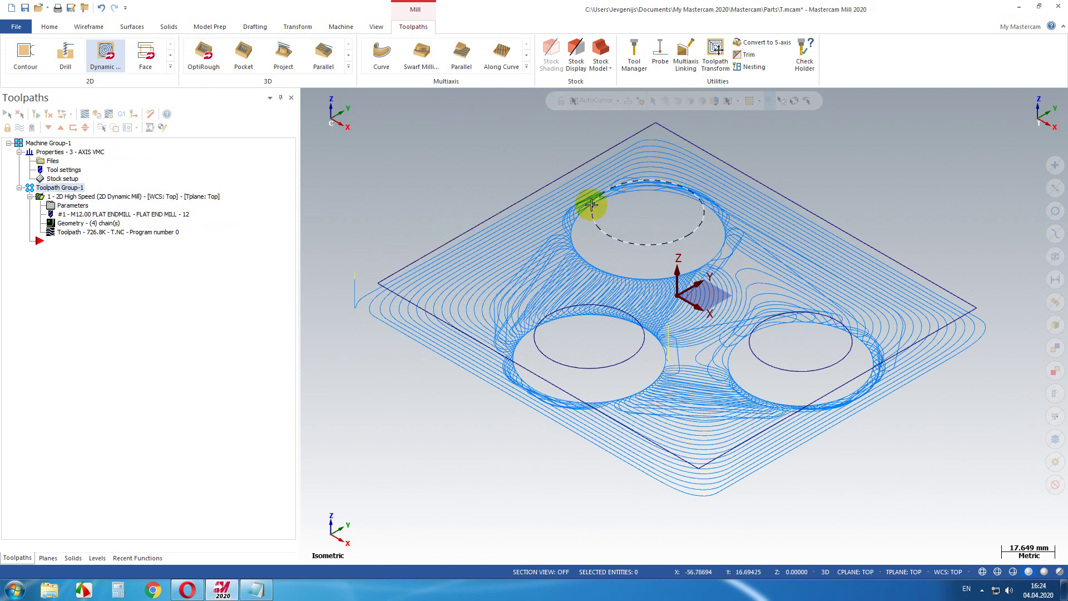
pyautogui.scroll(-1, 696, 195)
pyautogui.moveTo(694, 188); pyautogui.dragTo(650, 222, button='middle')
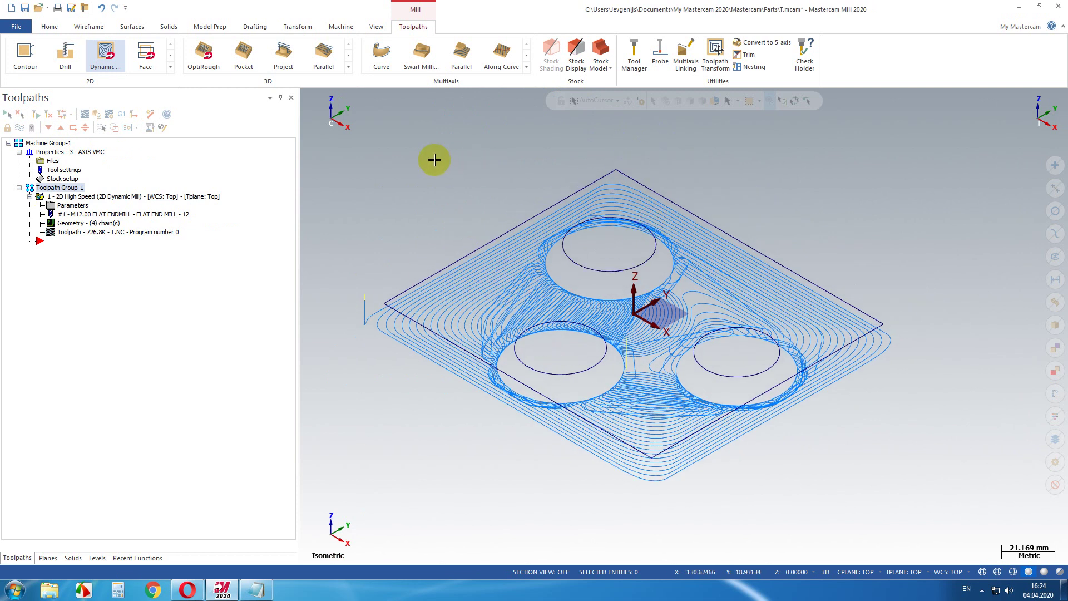
# Open the Dynamic Mill operation's parameters and enable RCTF for the 12 mm flat end mill
pyautogui.click(78, 208)
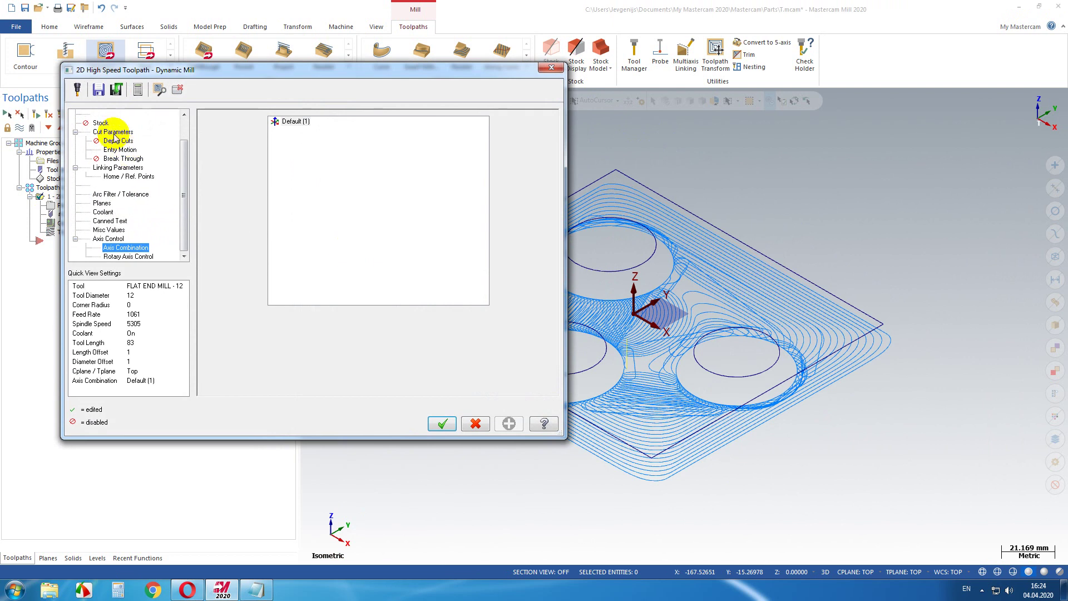
pyautogui.click(87, 123)
pyautogui.scroll(1, 87, 123)
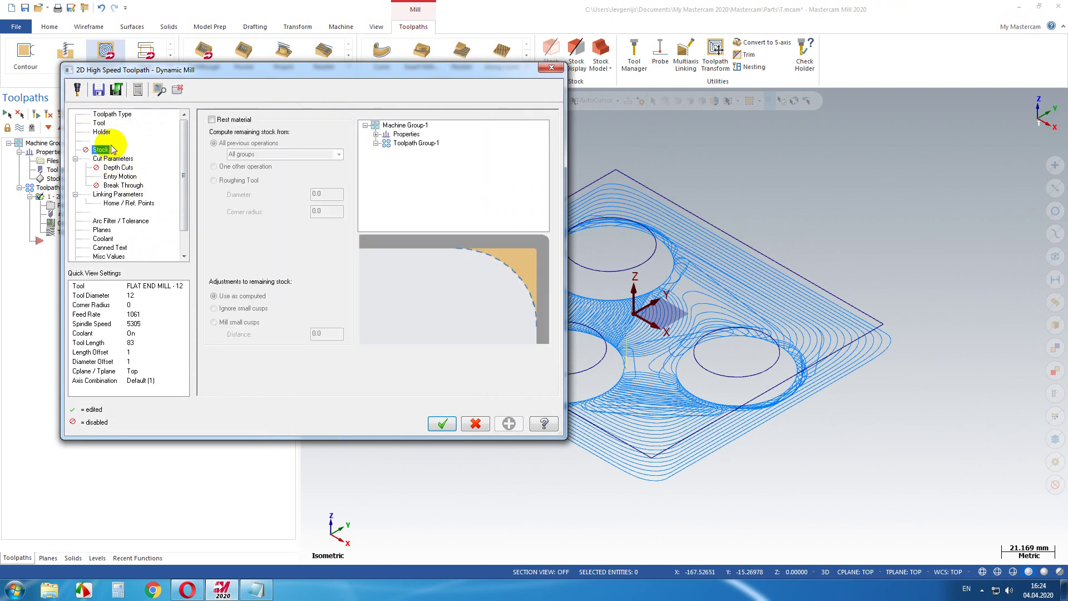
pyautogui.click(98, 123)
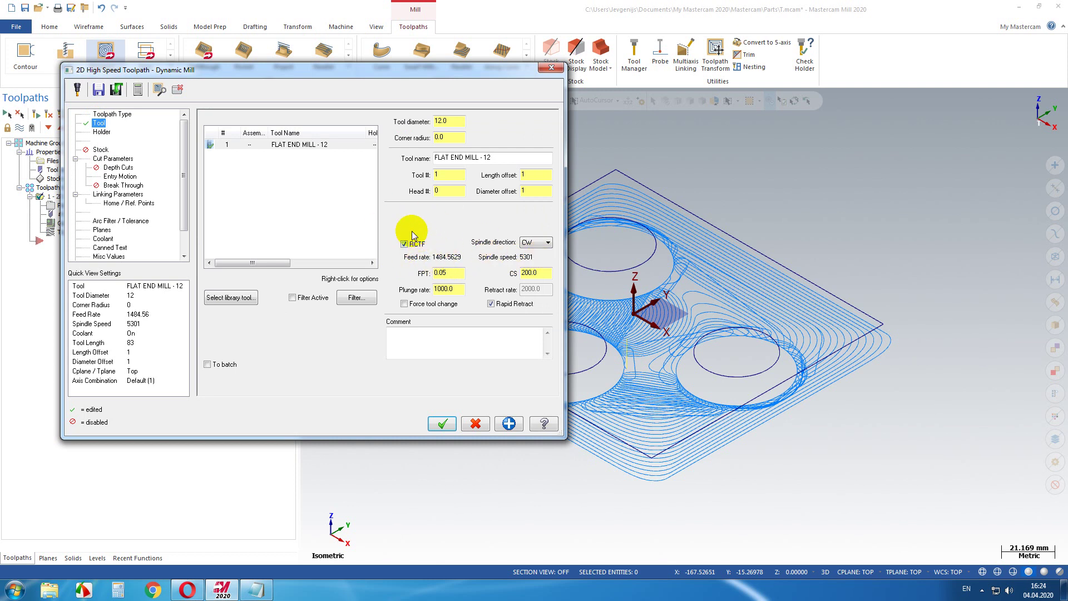
# Set the cut stepover to 30% and check the end mill's calculated feed rate
pyautogui.click(114, 159)
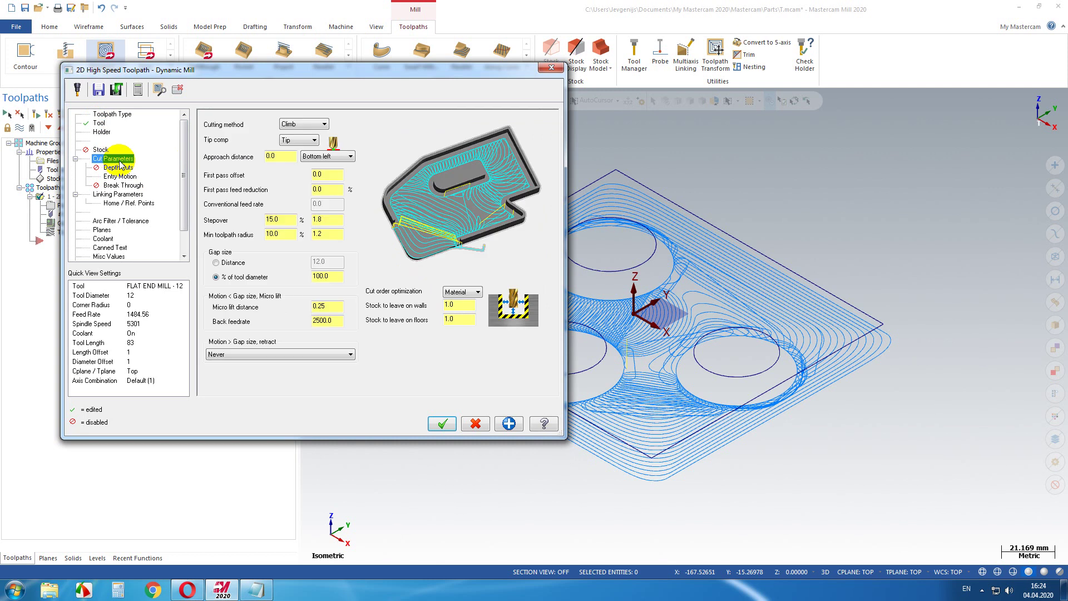
pyautogui.doubleClick(285, 219)
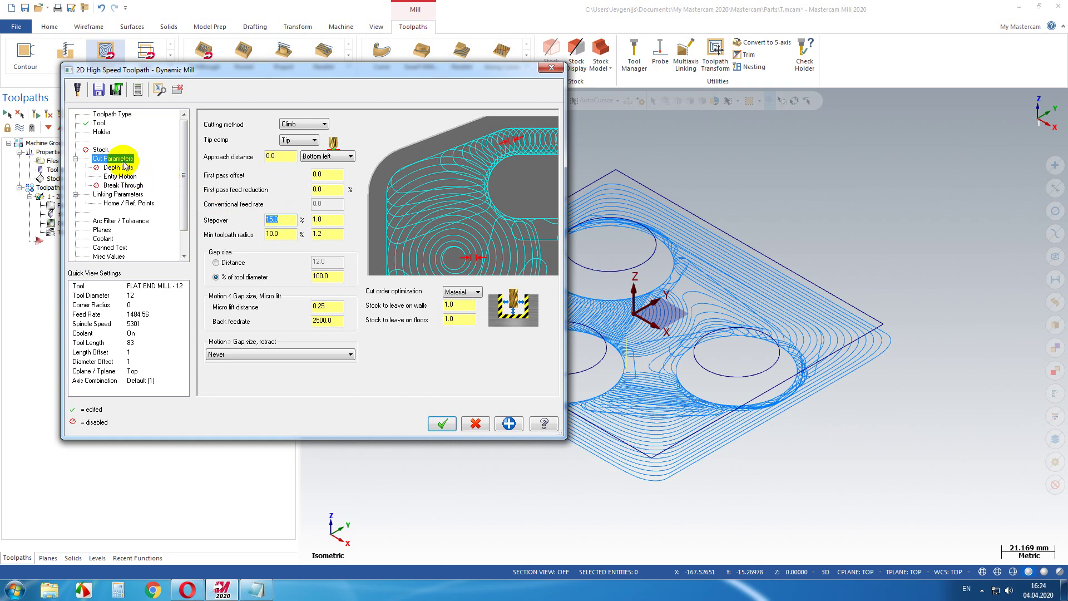
pyautogui.click(99, 123)
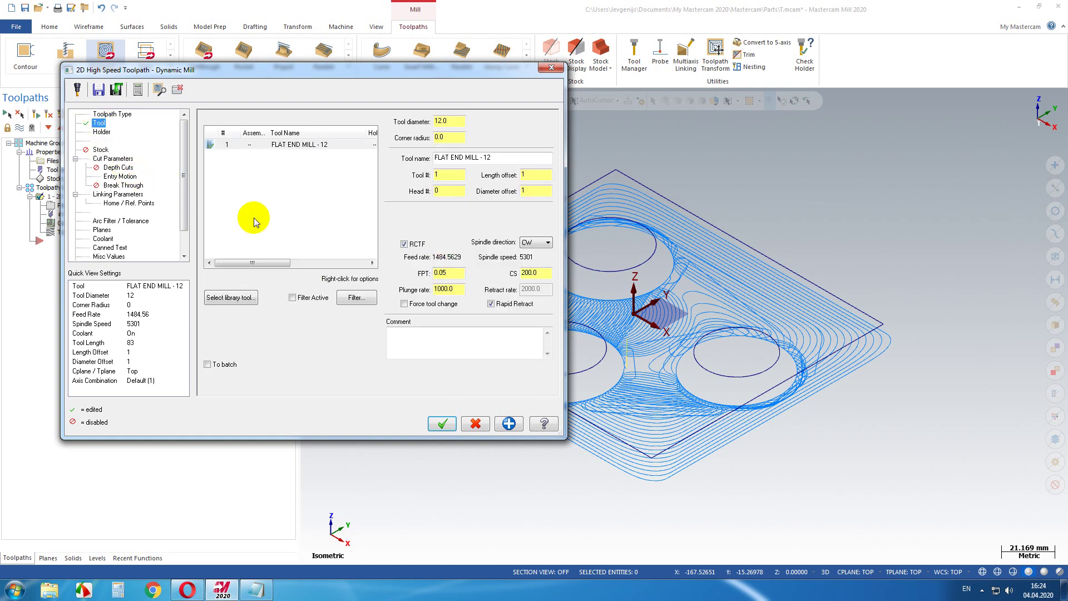
pyautogui.click(101, 159)
pyautogui.click(284, 218)
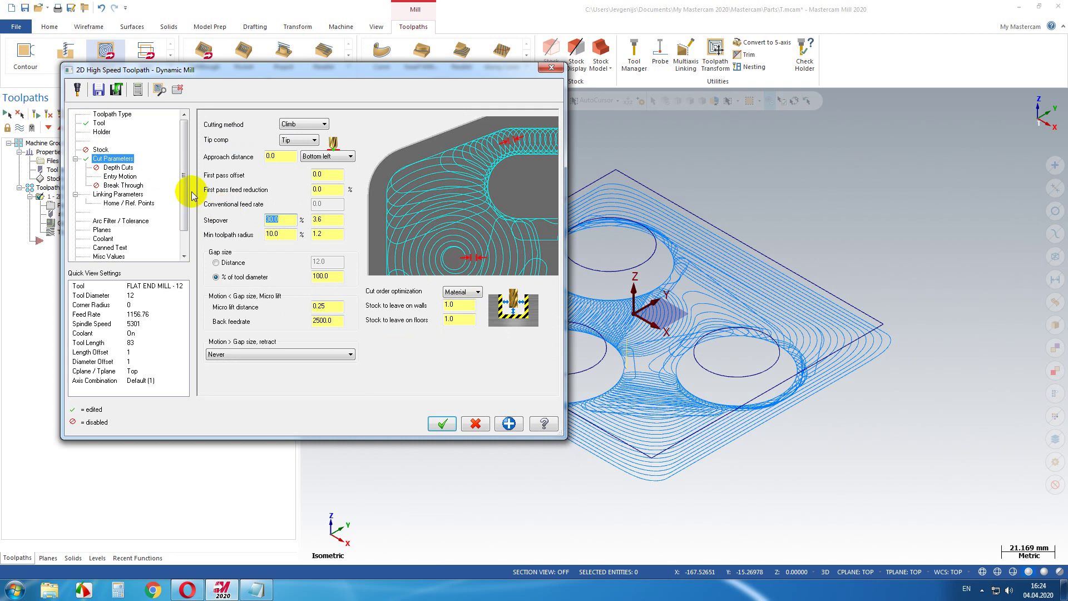
pyautogui.click(98, 123)
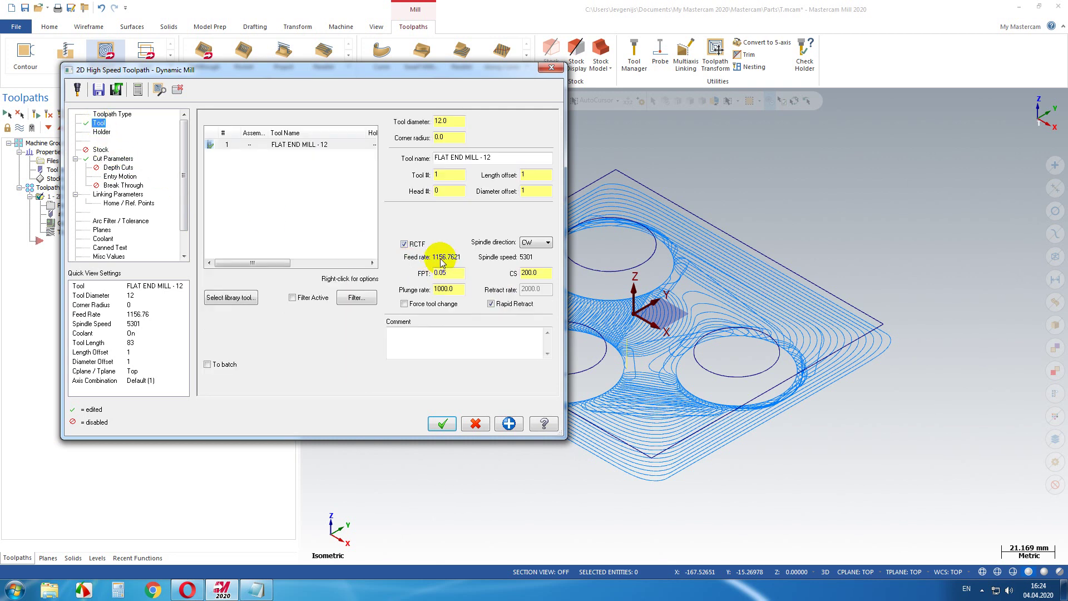
pyautogui.click(455, 273)
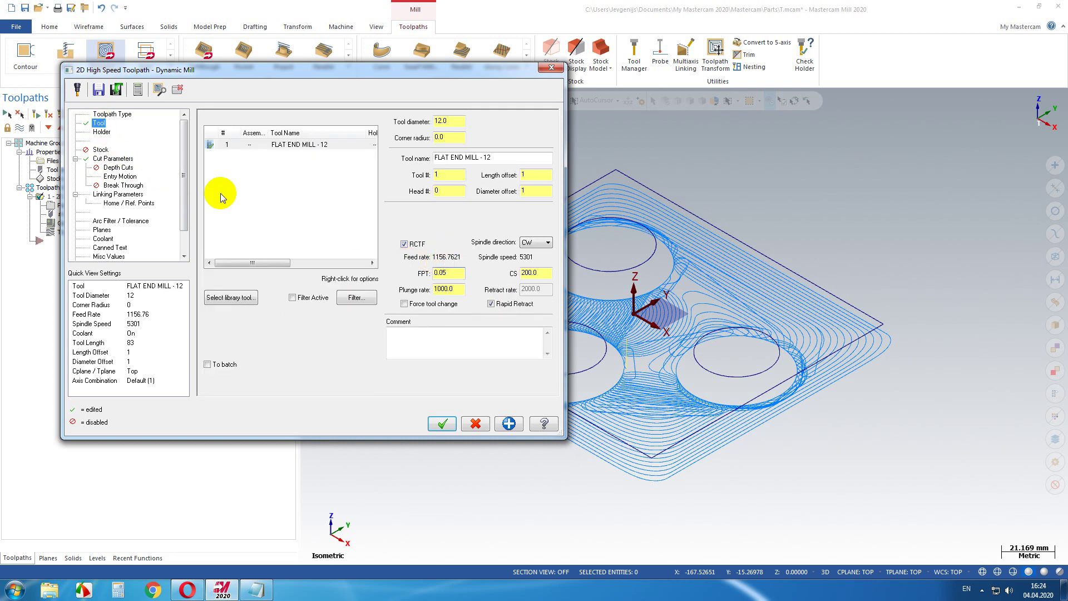
# Reduce the stepover to 5% and check how RCTF adjusts the end mill's feed rate and spindle speed
pyautogui.click(113, 158)
pyautogui.click(288, 221)
pyautogui.moveTo(288, 221); pyautogui.dragTo(199, 228)
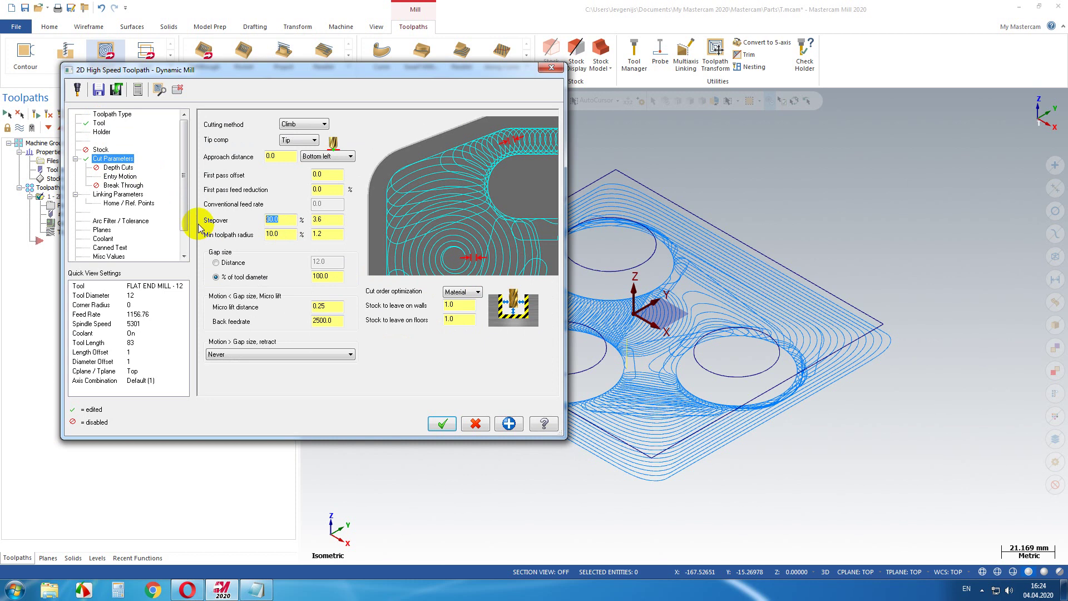
pyautogui.click(98, 123)
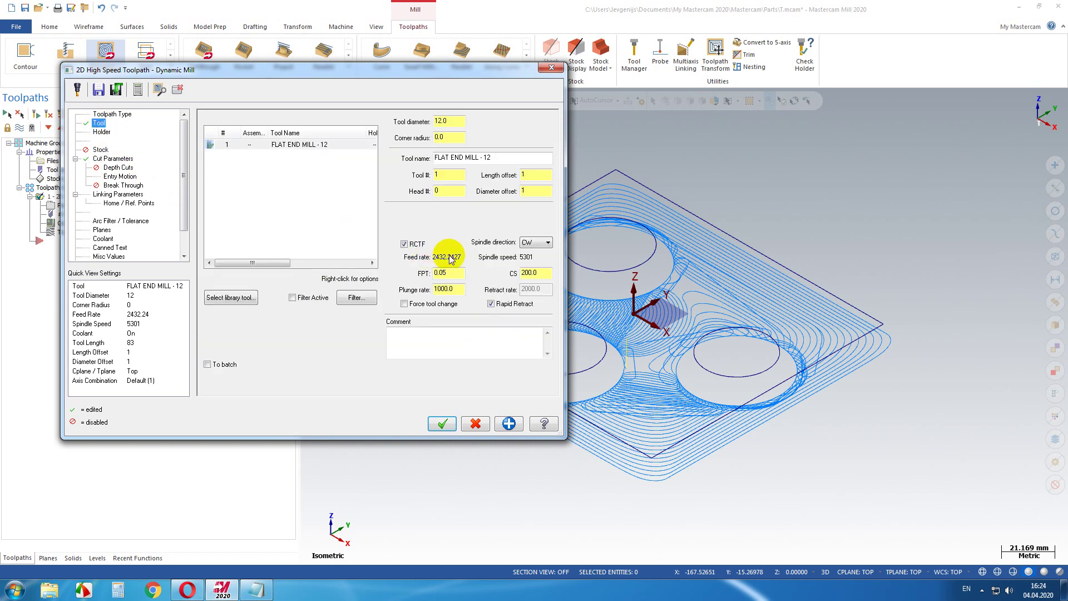
pyautogui.click(404, 244)
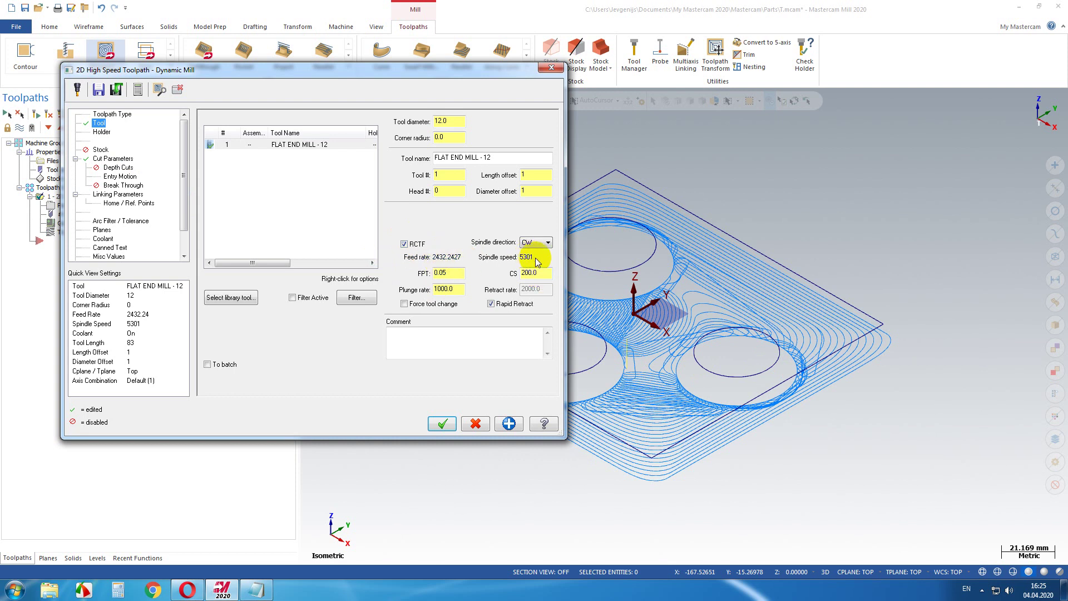
pyautogui.click(413, 247)
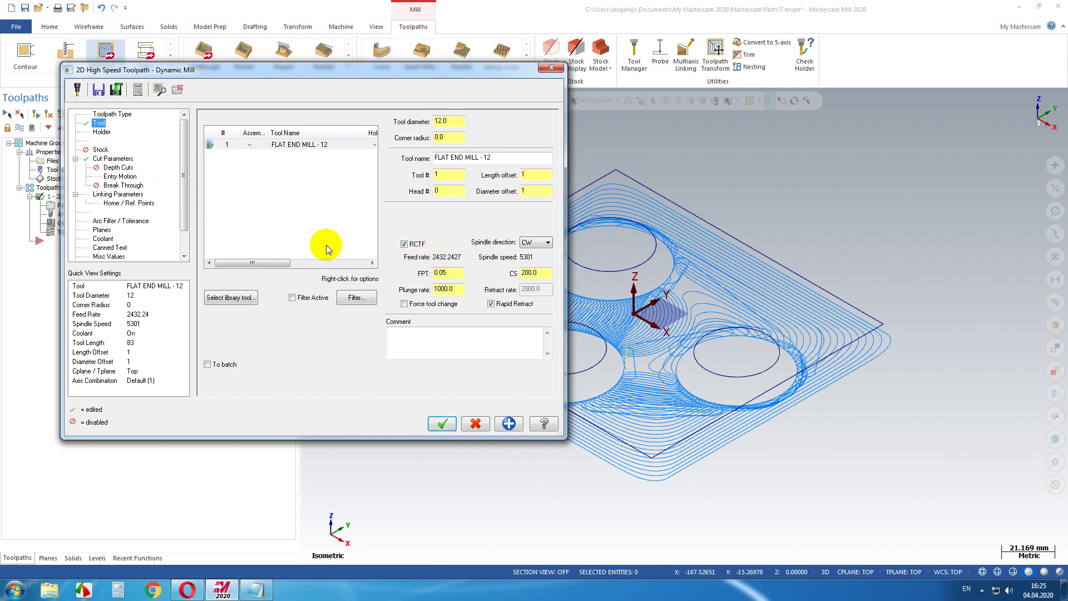
# Set the stepover to 50% and check the end mill's feed rate, spindle speed and cutting speed
pyautogui.click(118, 159)
pyautogui.click(290, 219)
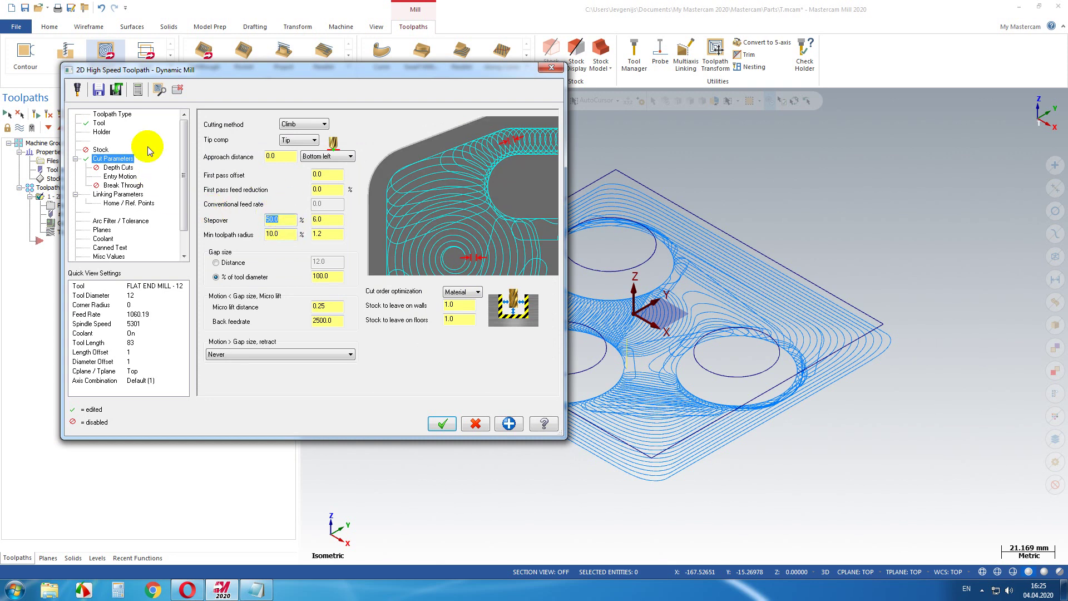
pyautogui.click(99, 122)
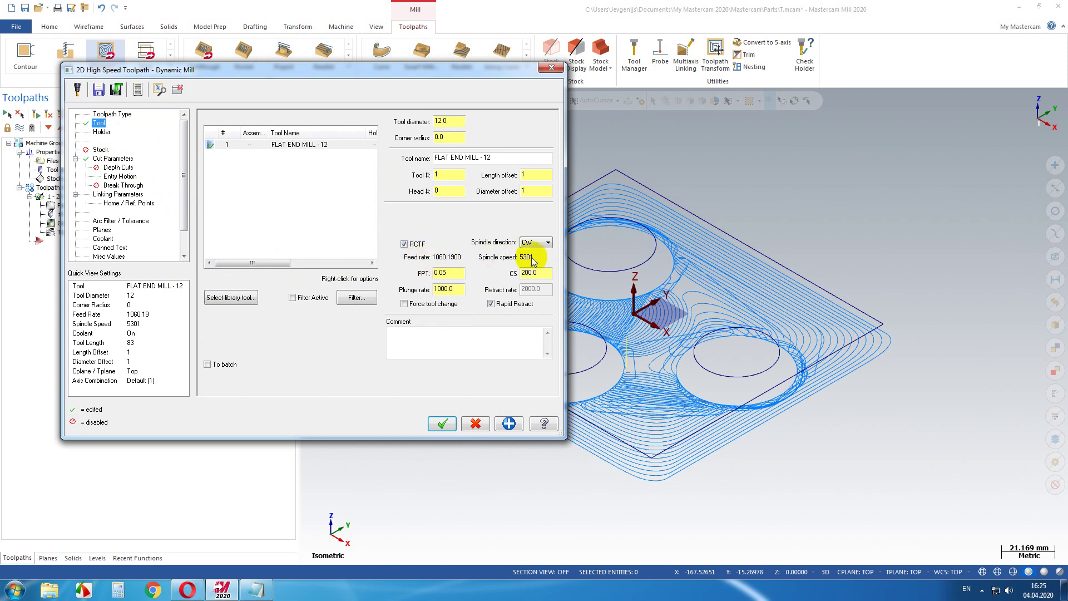
pyautogui.doubleClick(536, 272)
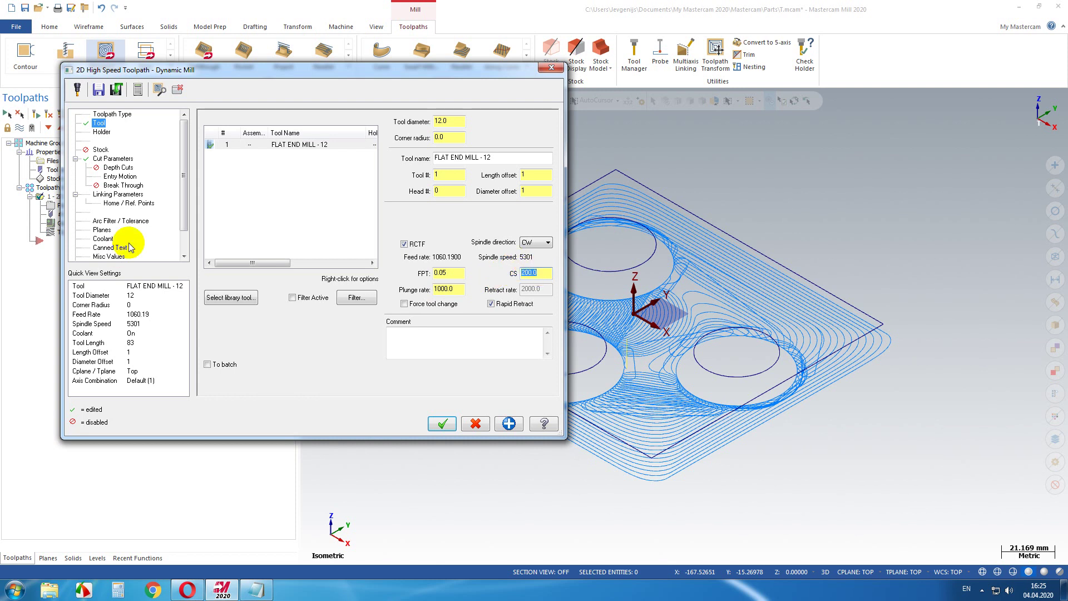
# Try stepovers of 80% and 100%, accepting the maximum allowed 95%, and check the feed rate and feed per tooth
pyautogui.click(114, 158)
pyautogui.click(288, 219)
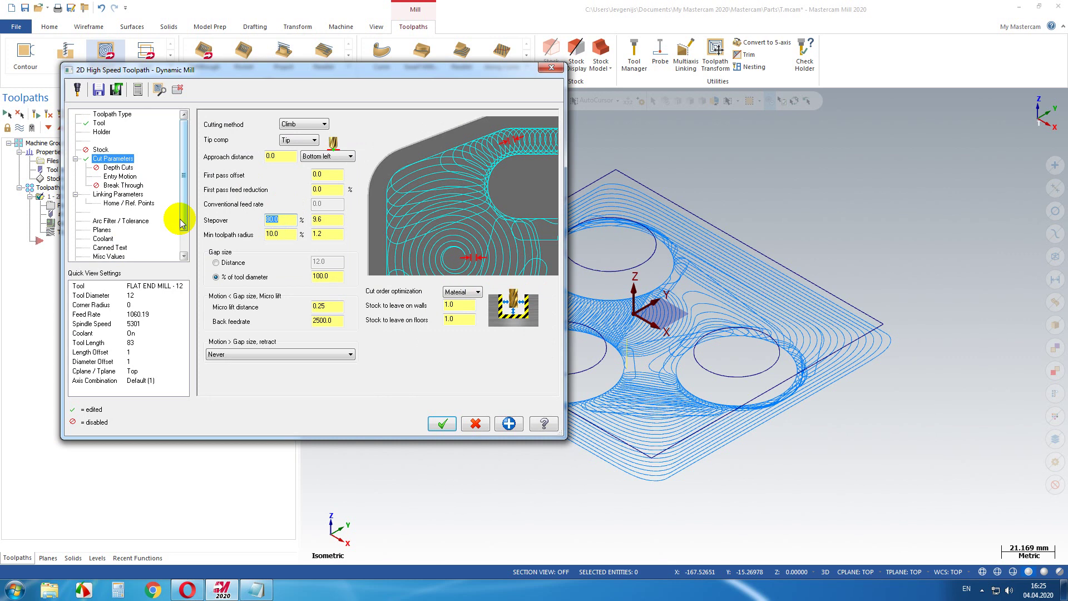
pyautogui.write('100')
pyautogui.press('Tab')
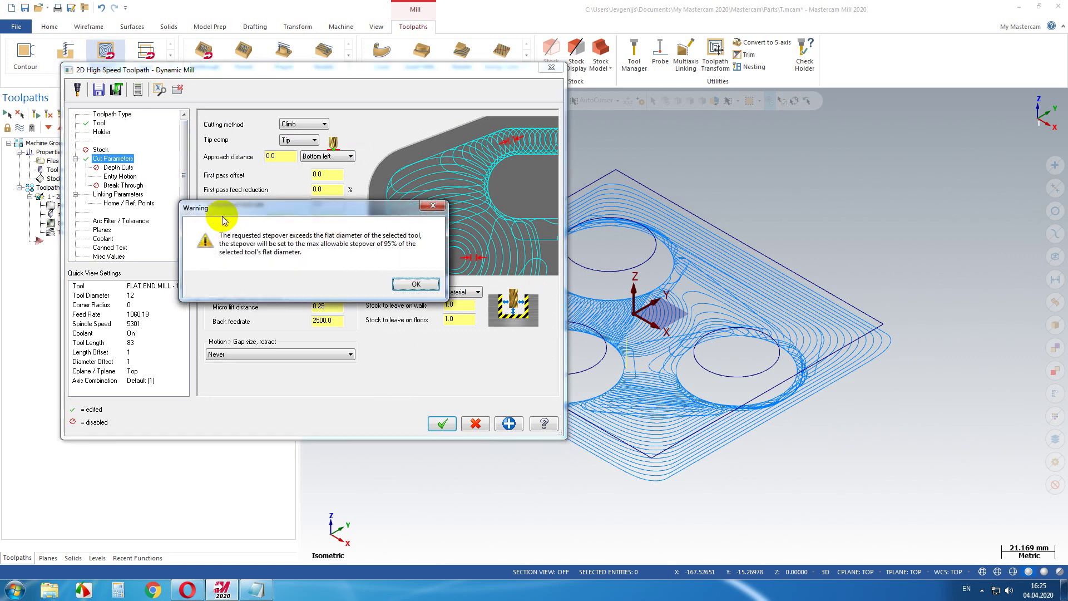
pyautogui.click(411, 282)
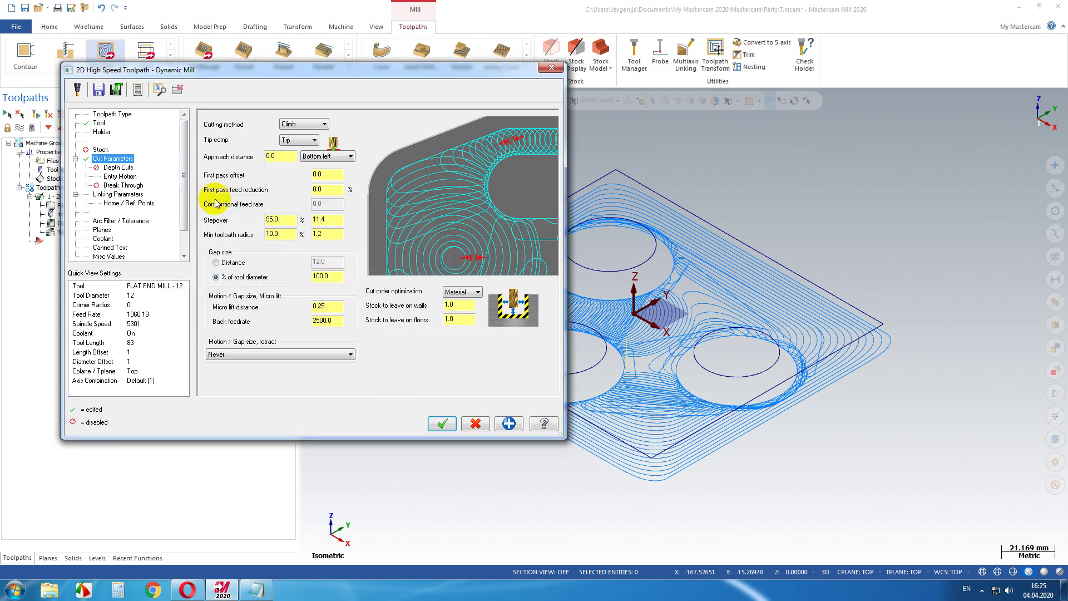
pyautogui.click(99, 123)
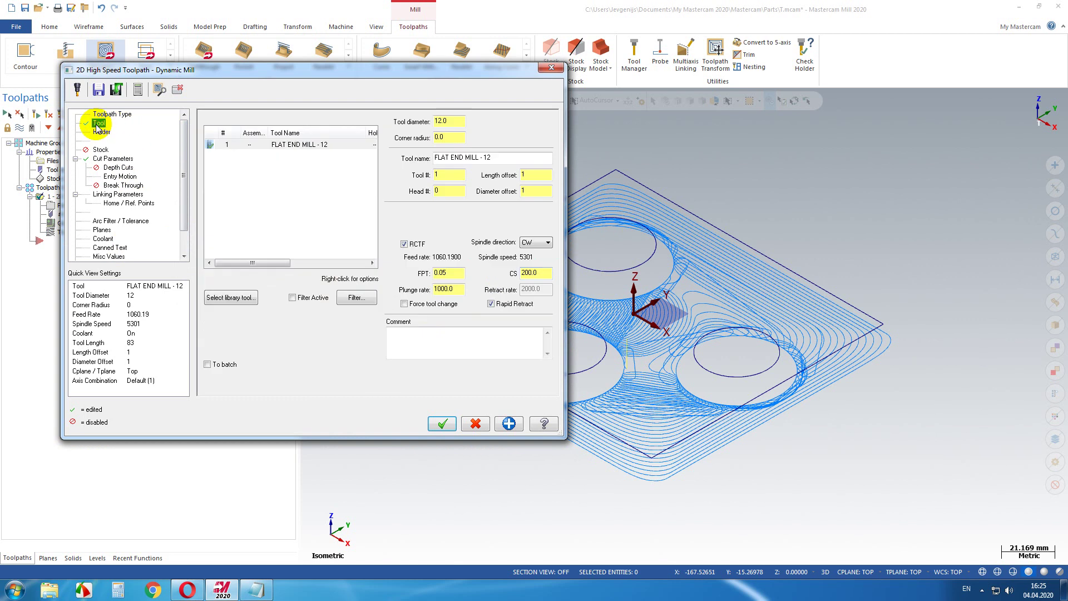
pyautogui.click(448, 272)
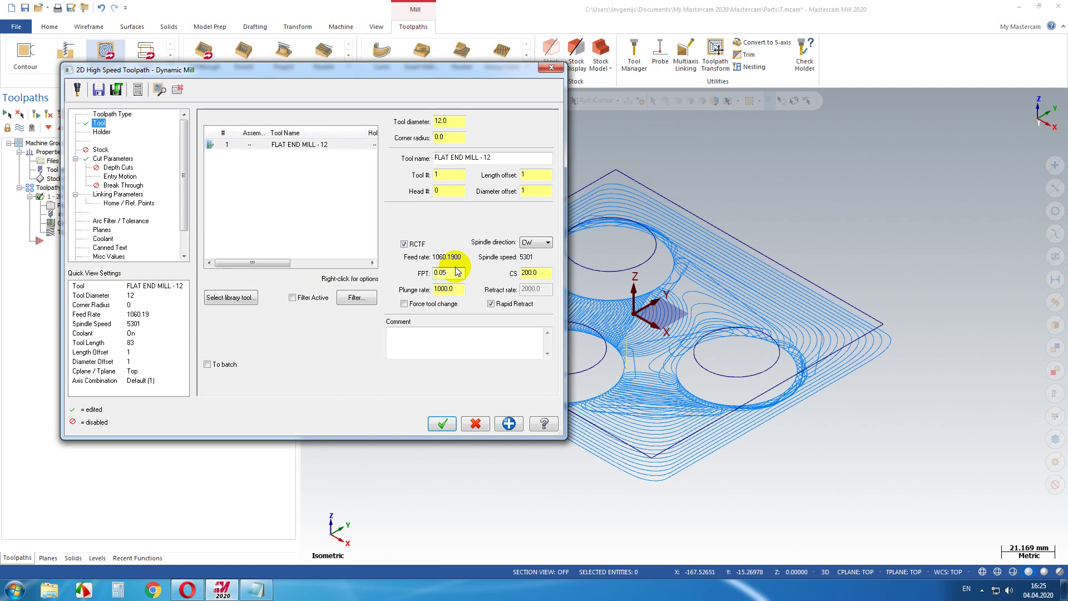
# Compare the end mill's calculated feed rate at stepovers of 50% and 25%
pyautogui.click(111, 158)
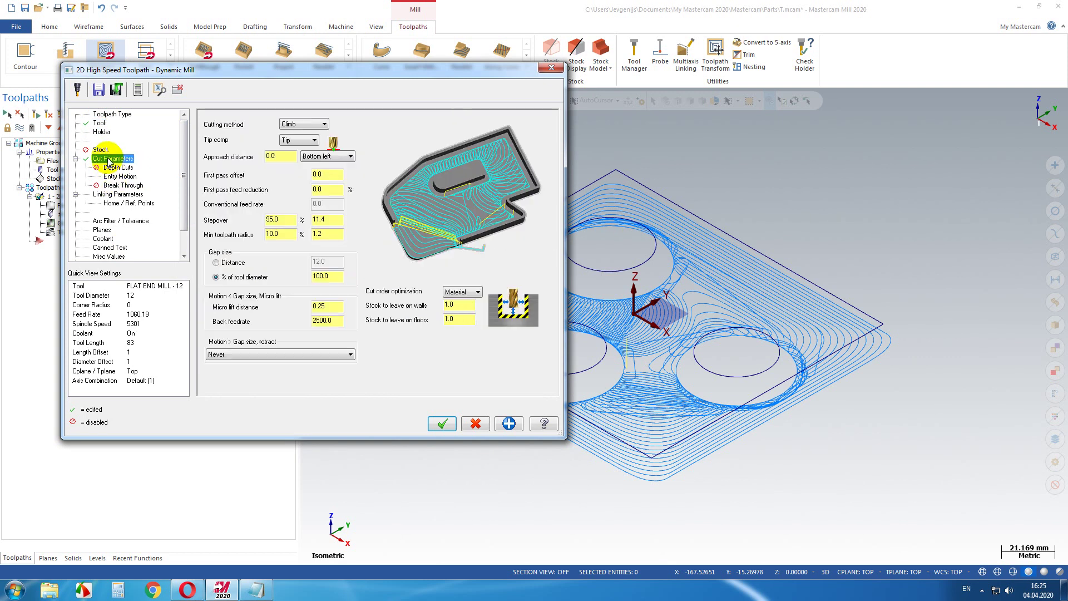
pyautogui.doubleClick(281, 221)
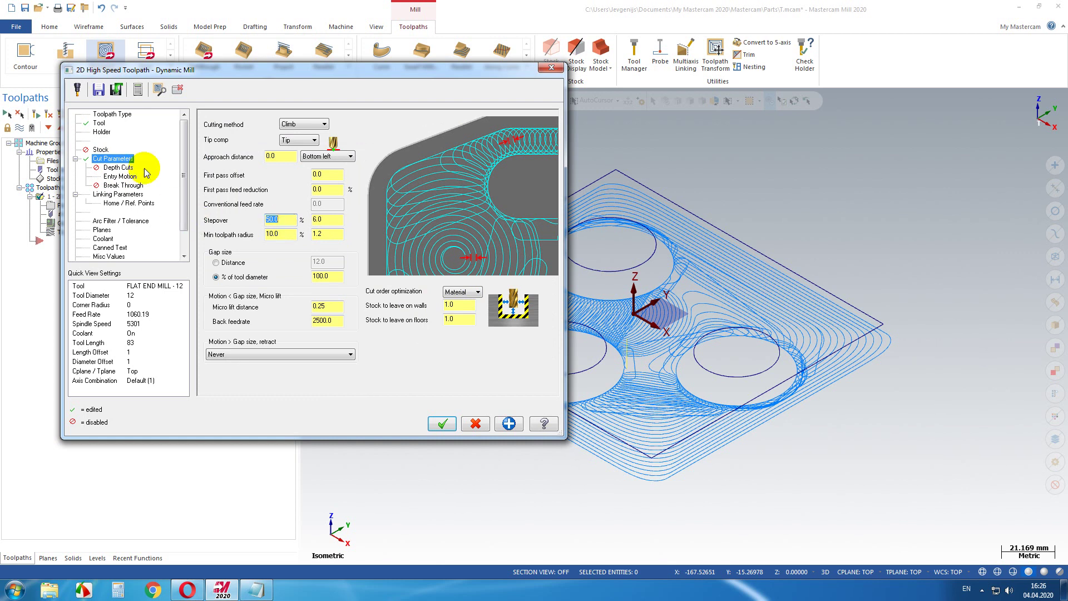
pyautogui.click(98, 123)
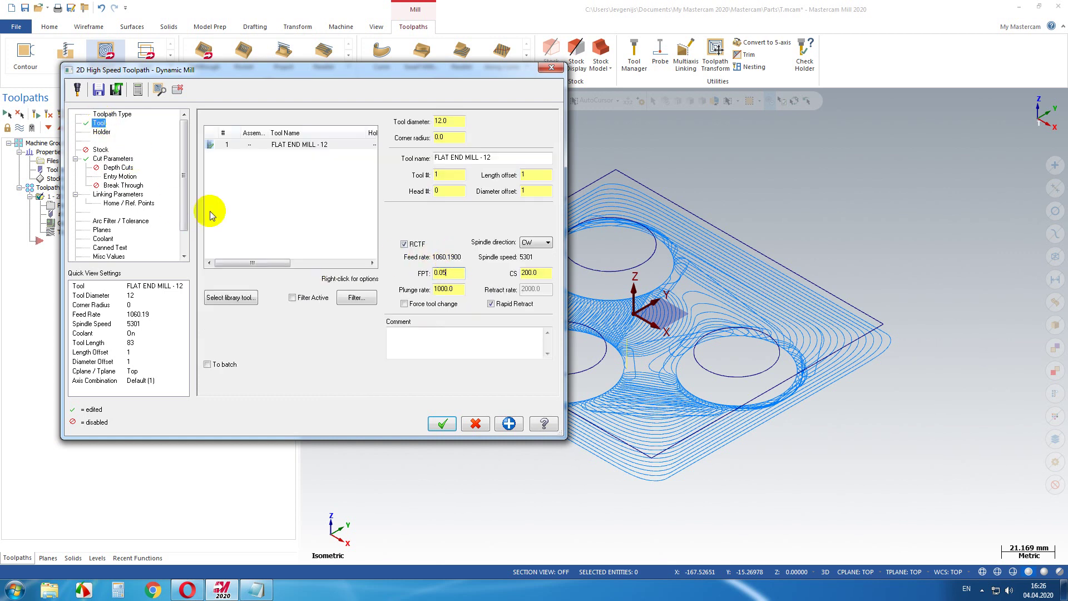
pyautogui.click(112, 158)
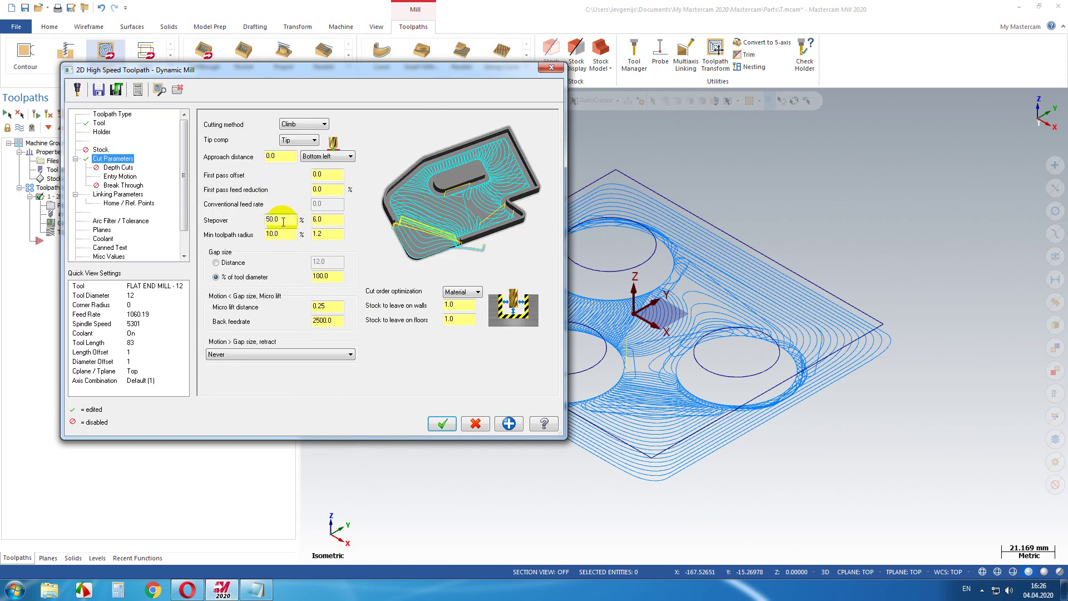
pyautogui.doubleClick(278, 220)
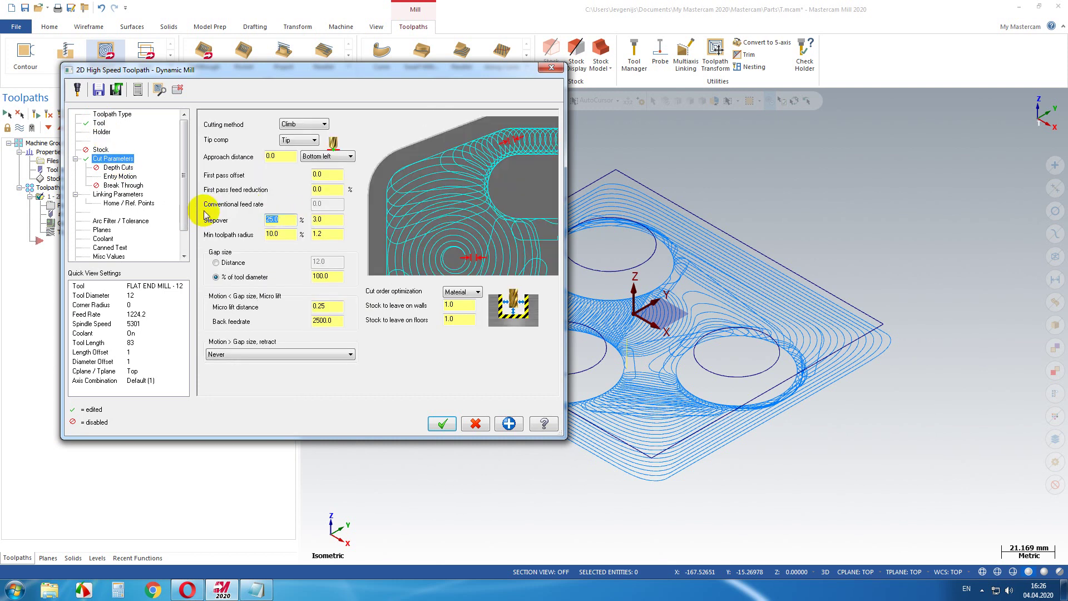
pyautogui.click(98, 123)
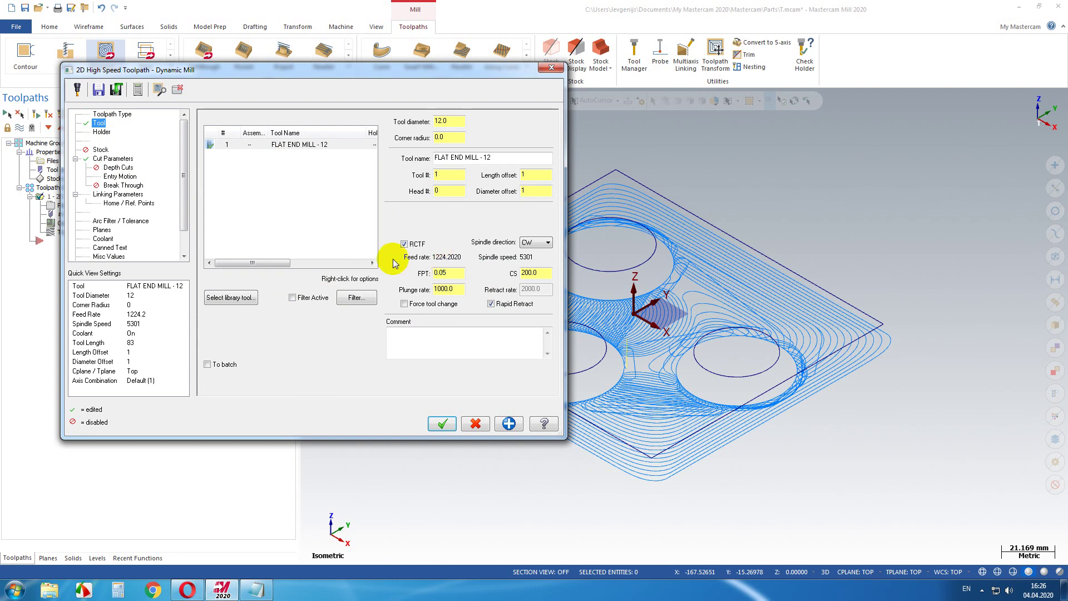
# Set the stepover in the cut parameters to 5%
pyautogui.click(113, 159)
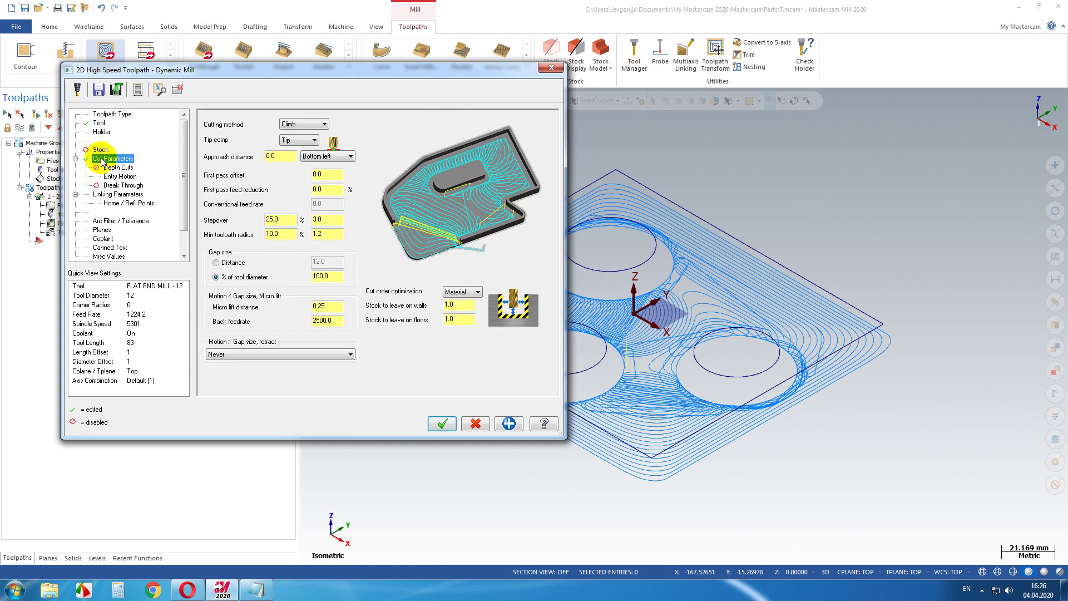
pyautogui.click(286, 220)
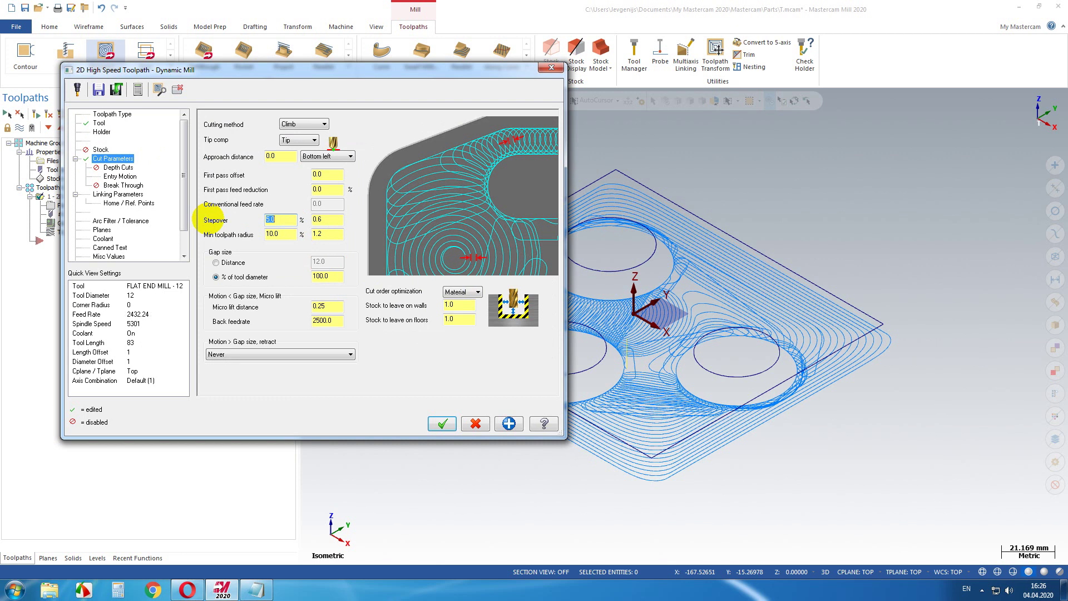
# Compare the end mill's feed rate and spindle speed with the stepover in the cut parameters, glancing at the depth cut settings
pyautogui.click(98, 123)
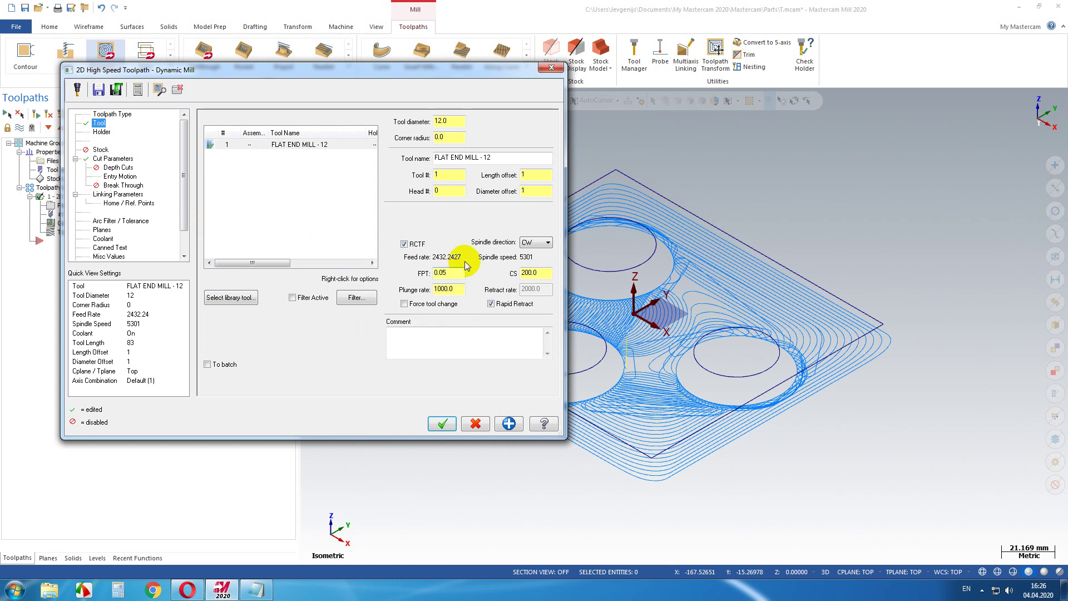
pyautogui.click(111, 159)
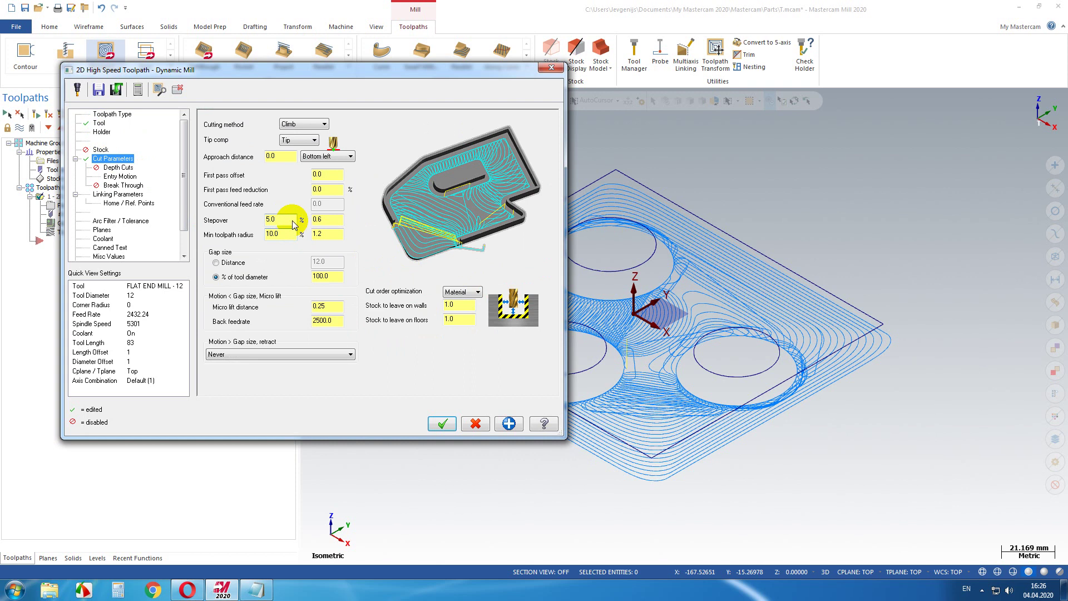
pyautogui.click(117, 167)
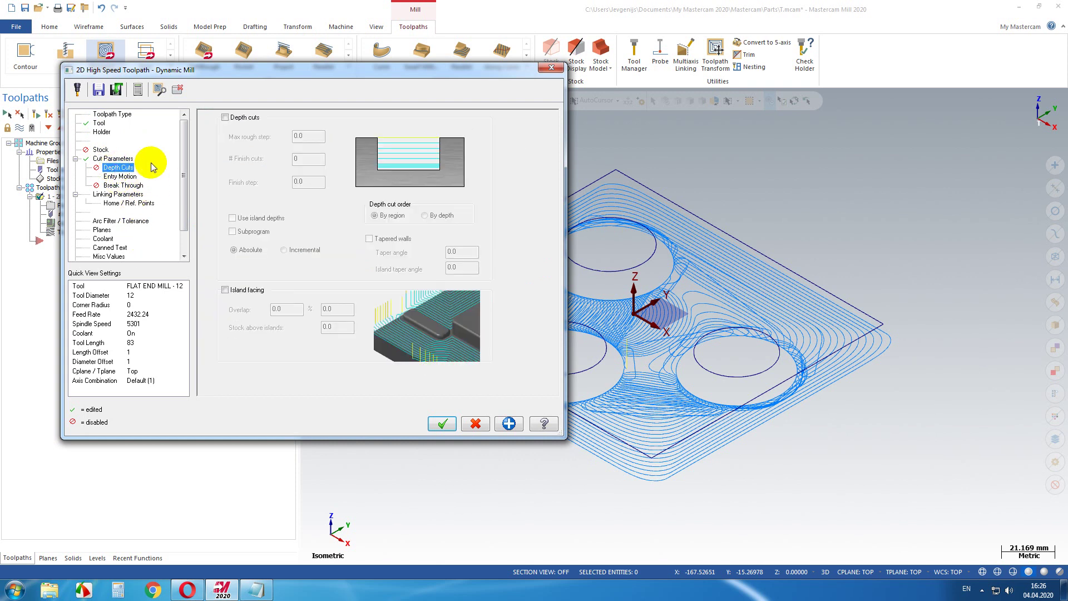
pyautogui.click(113, 158)
pyautogui.click(99, 123)
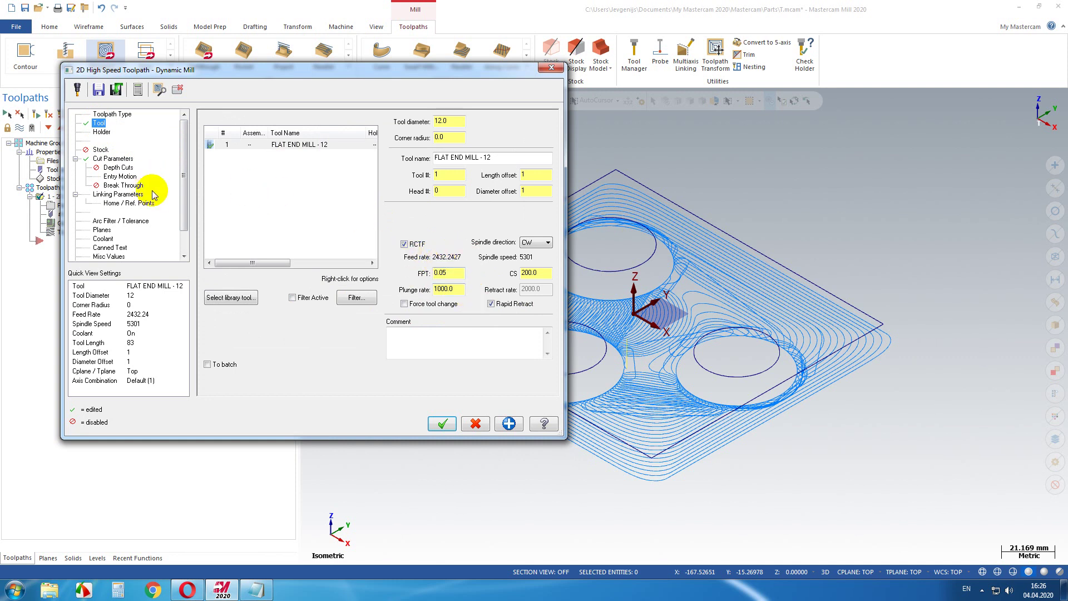
# Check the arc filter and tolerance settings and accept the Dynamic Mill parameters
pyautogui.moveTo(185, 194); pyautogui.dragTo(188, 214)
pyautogui.click(120, 194)
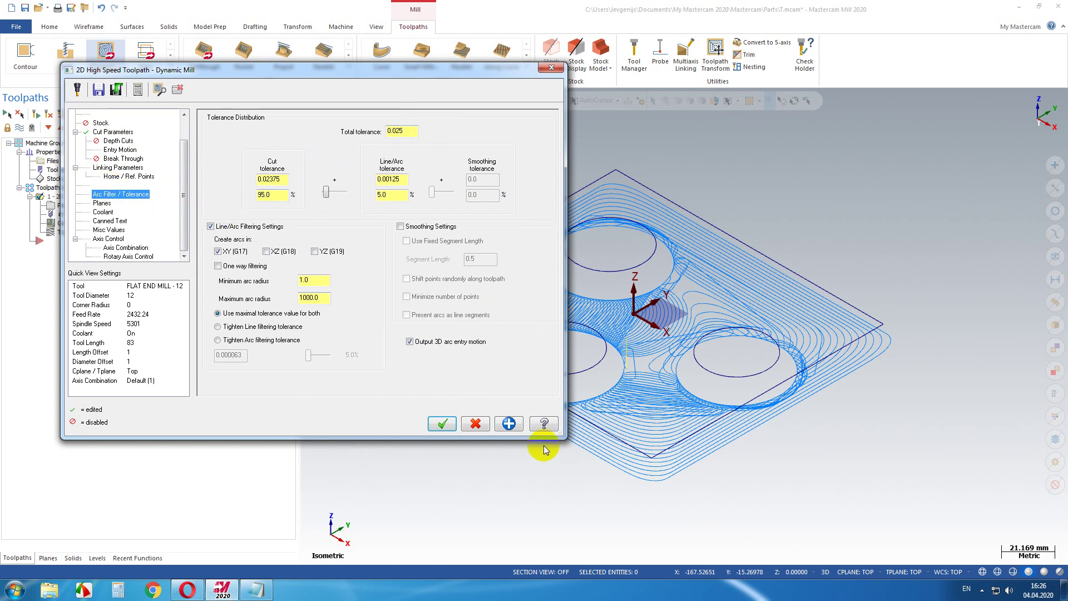
pyautogui.click(448, 427)
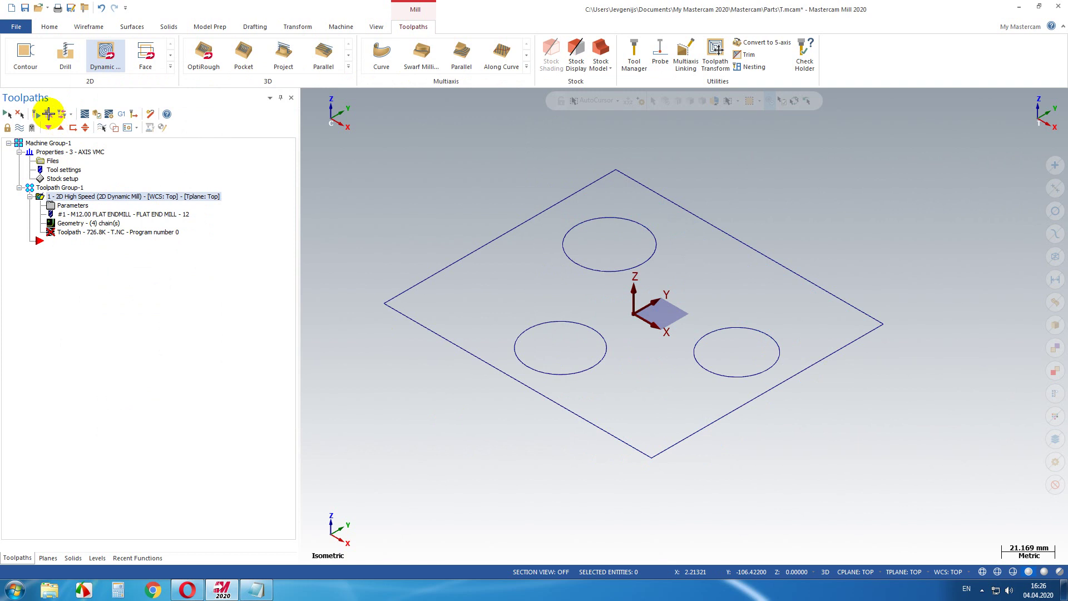
# Regenerate the Dynamic Mill toolpath and monitor its processing in the Multi-Threading Manager
pyautogui.click(50, 117)
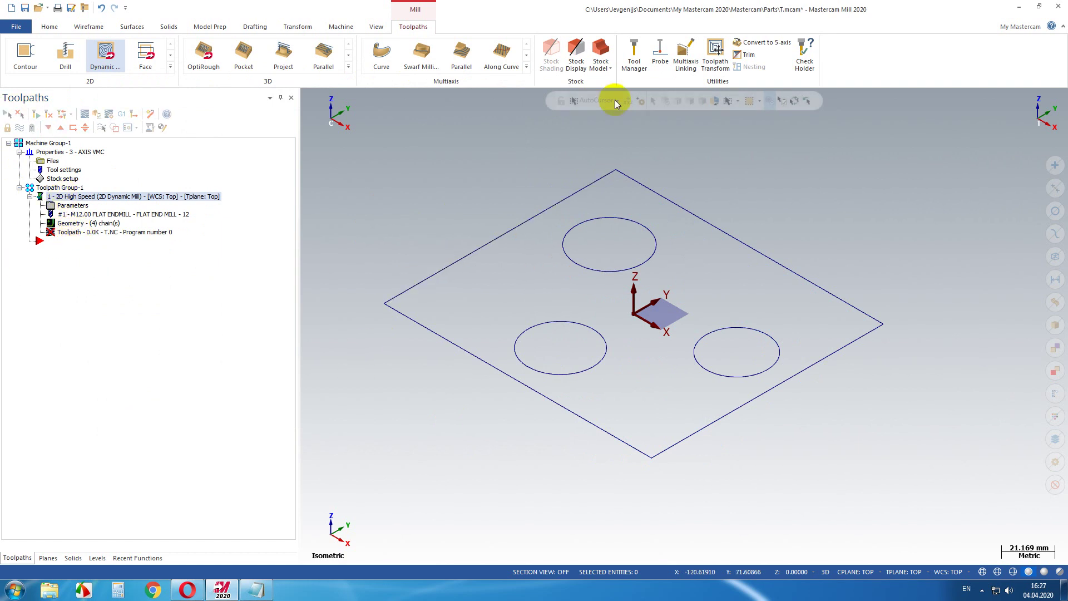
pyautogui.click(378, 27)
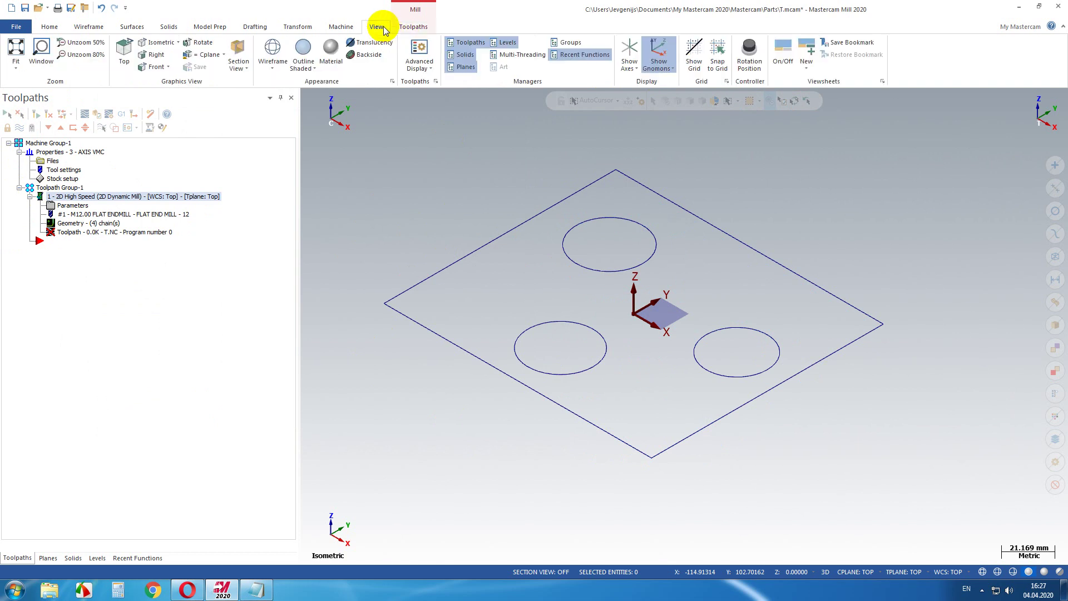
pyautogui.click(537, 58)
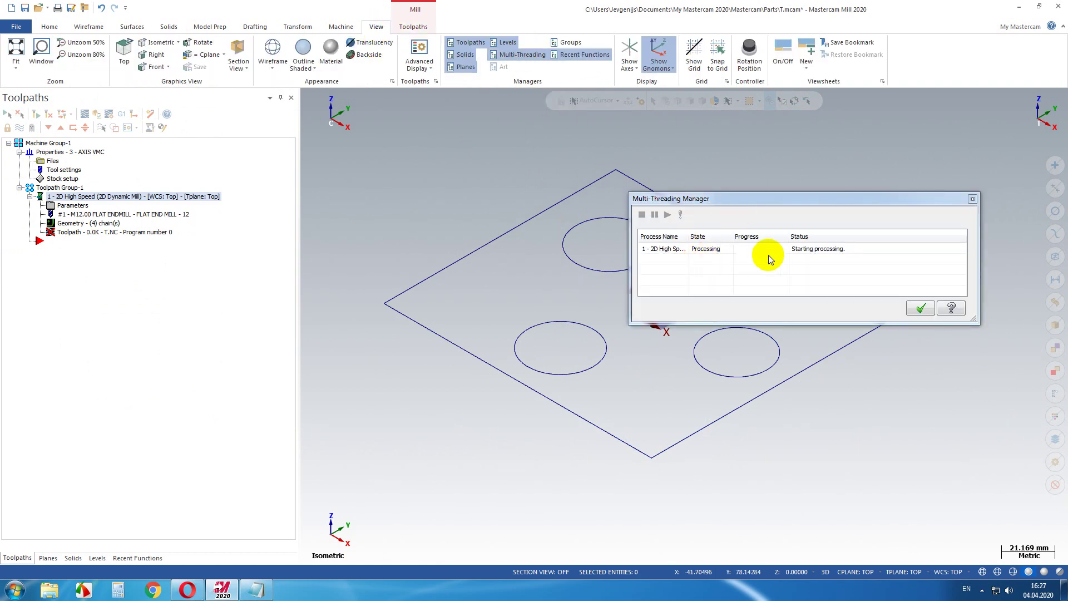
pyautogui.moveTo(749, 200); pyautogui.dragTo(803, 112)
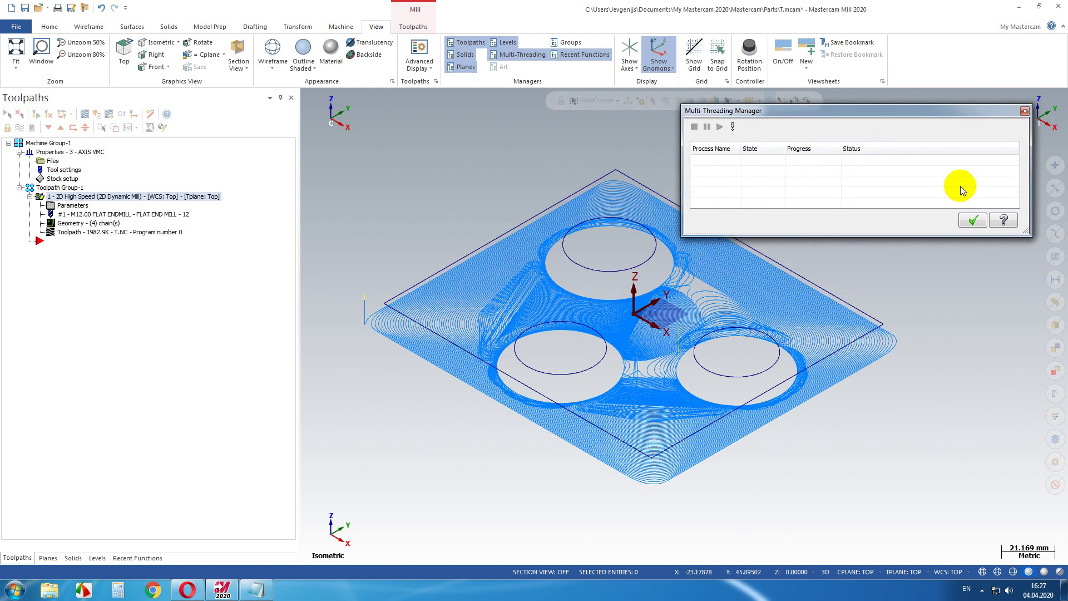
pyautogui.click(972, 220)
# Switch to the top view and analyze the toolpath's feed rate and spindle speed on a cut above the bosses
pyautogui.rightClick(479, 193)
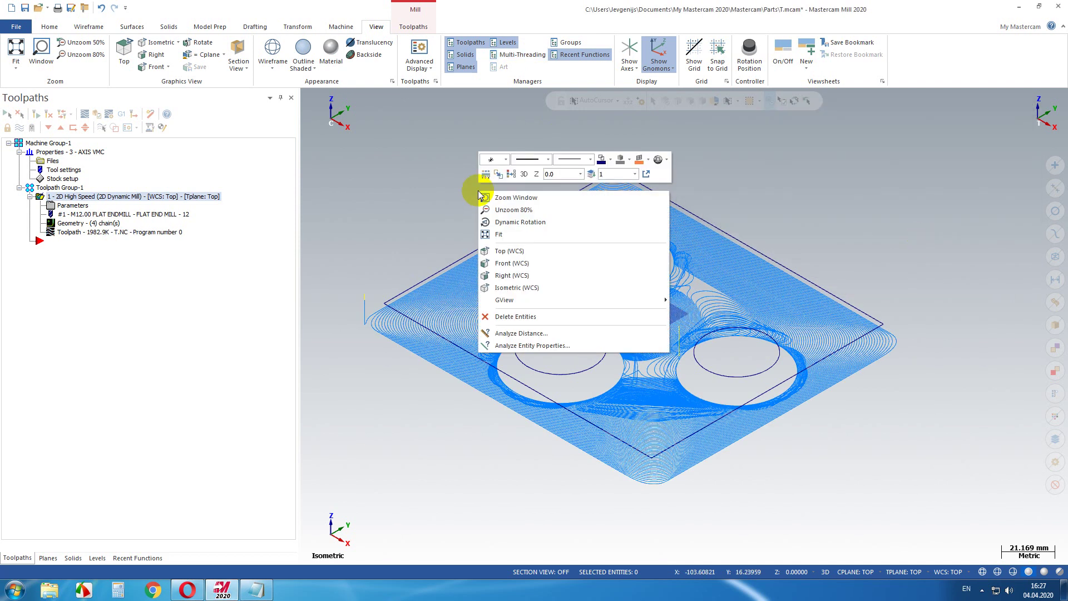
pyautogui.click(508, 251)
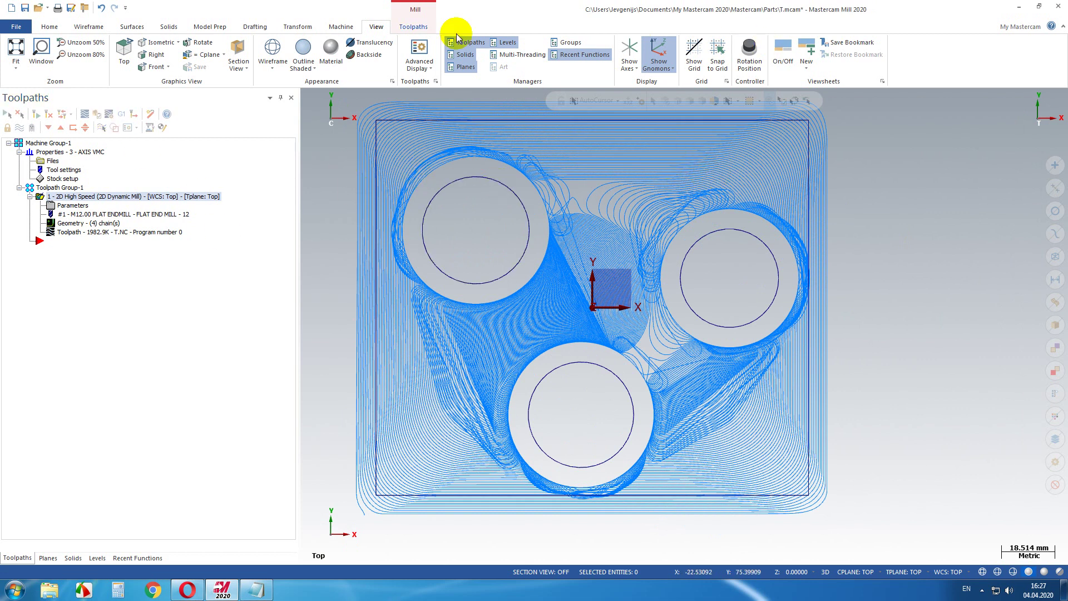
pyautogui.click(58, 28)
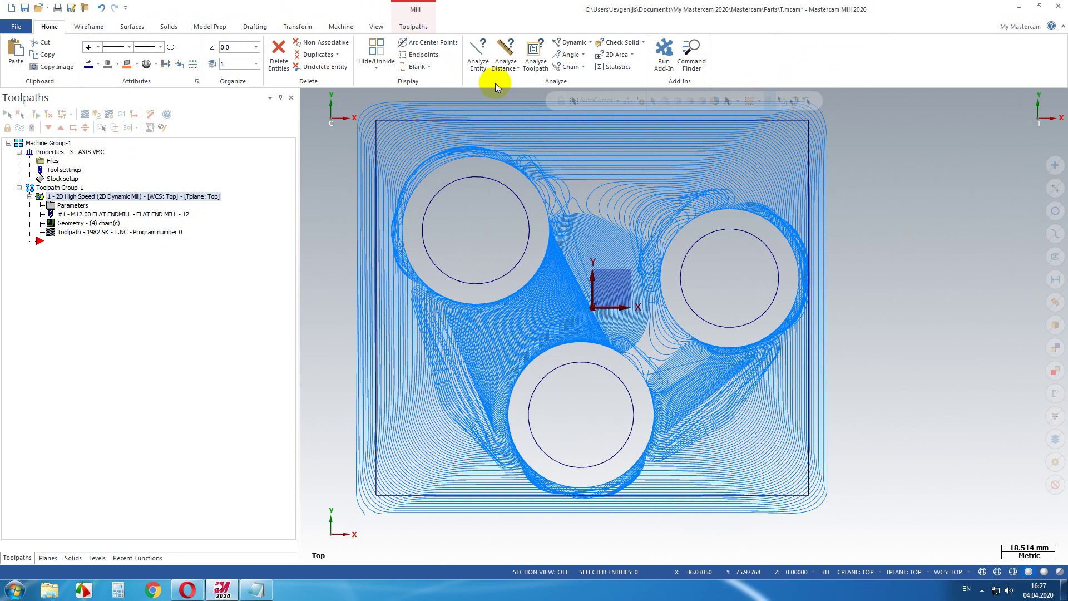
pyautogui.click(532, 51)
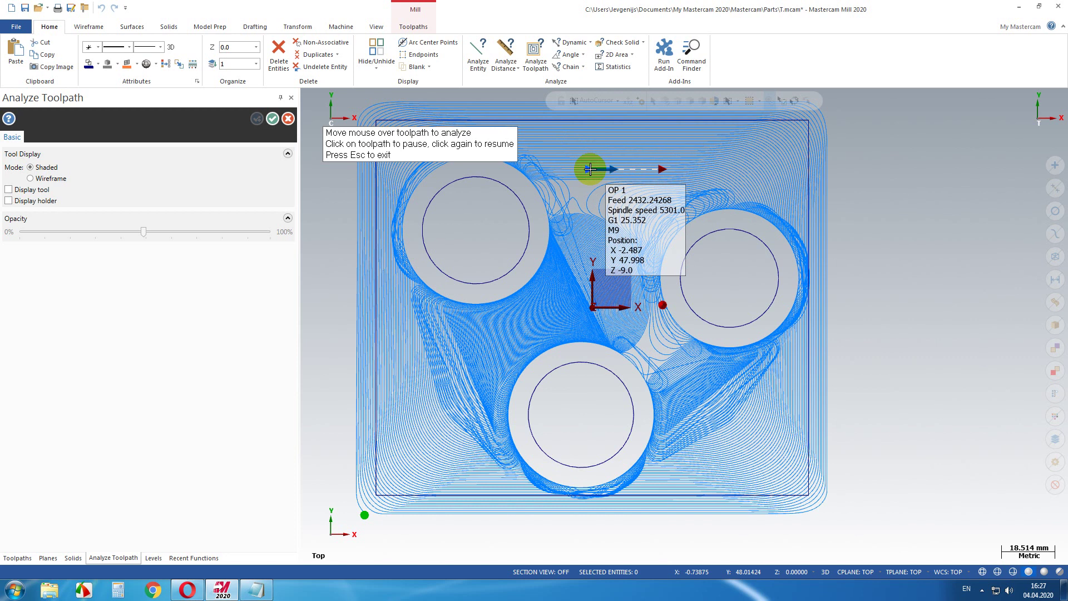
pyautogui.click(288, 118)
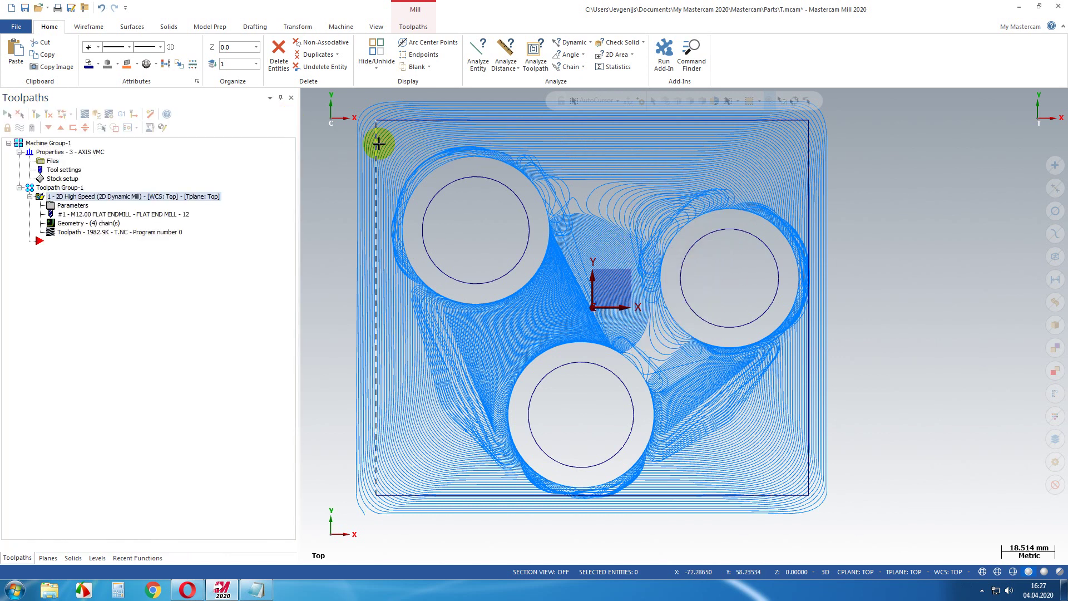
# Reopen the operation's parameters and review the stepover together with the end mill's RCTF option and feed rate
pyautogui.click(78, 209)
pyautogui.click(114, 159)
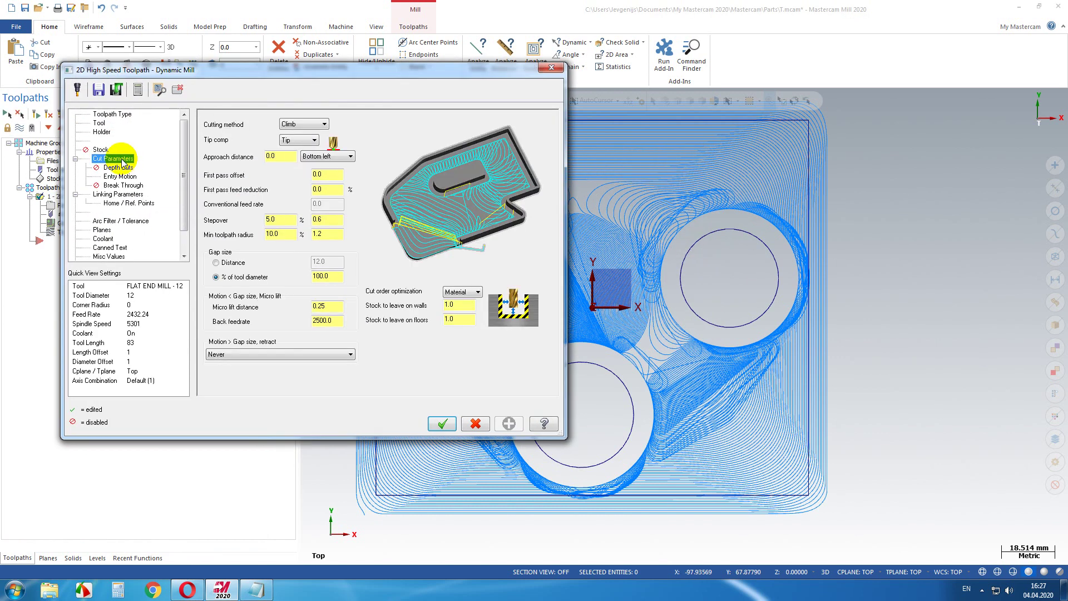
pyautogui.click(99, 123)
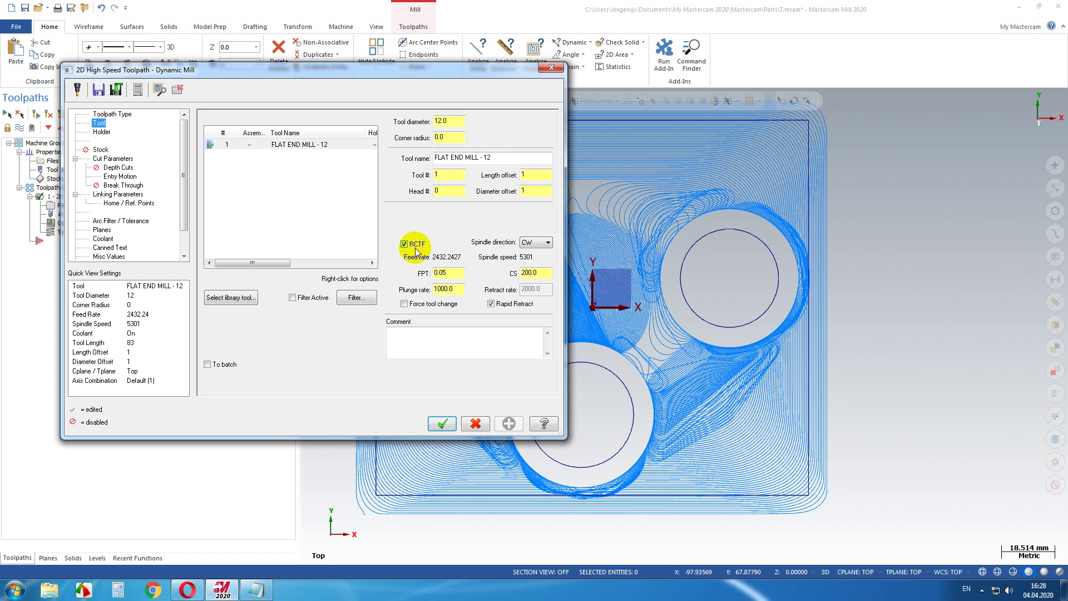
pyautogui.click(981, 590)
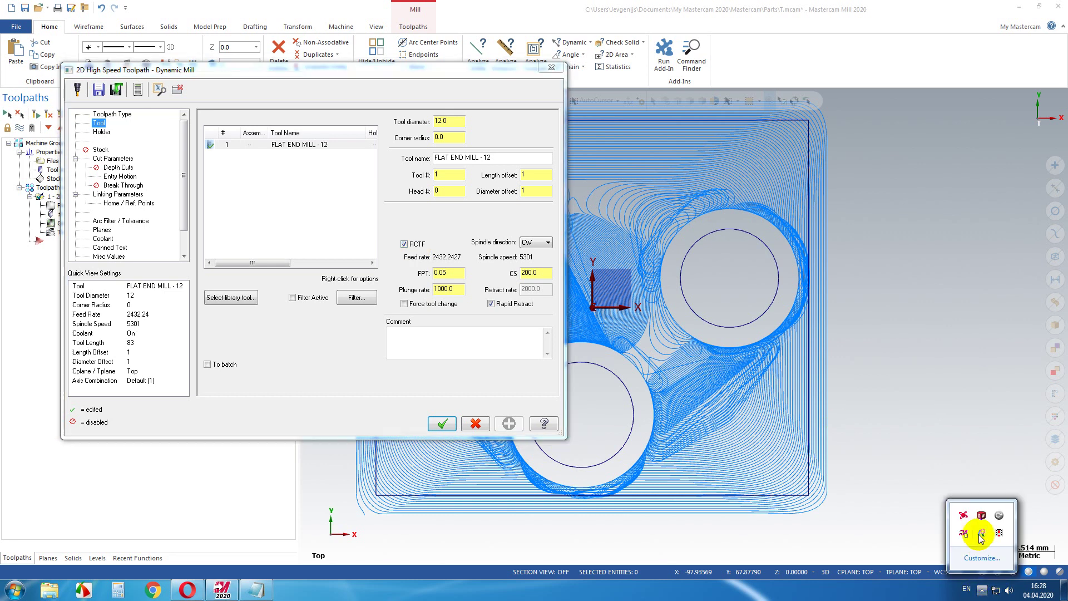